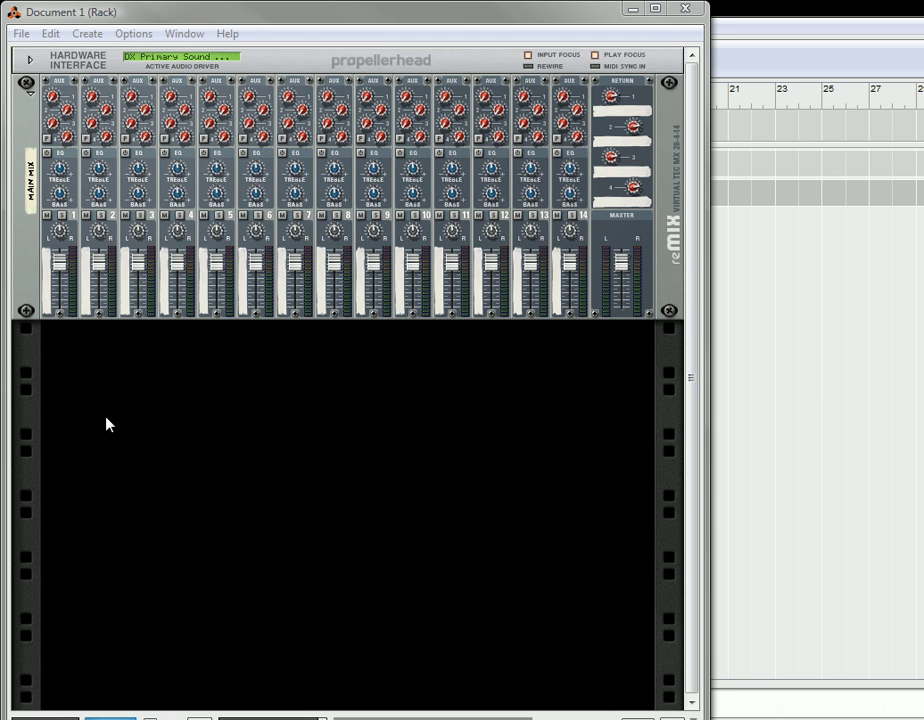
Add a Thor Polysonic Synthesizer to the rack below the mixer.
{"action": "right_click", "coordinate": [122, 388]}
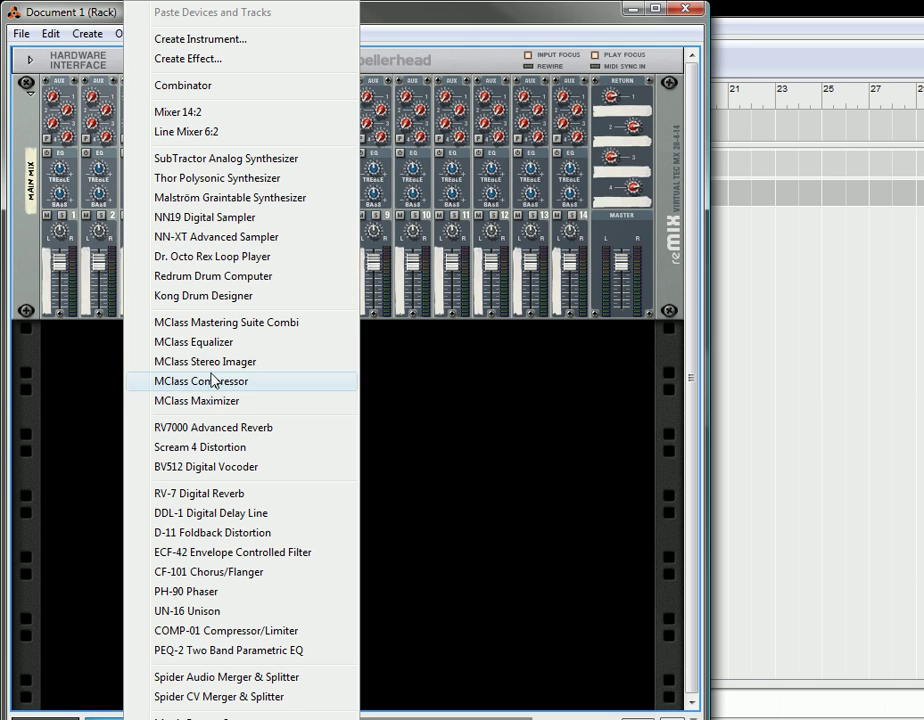
{"action": "left_click", "coordinate": [193, 178]}
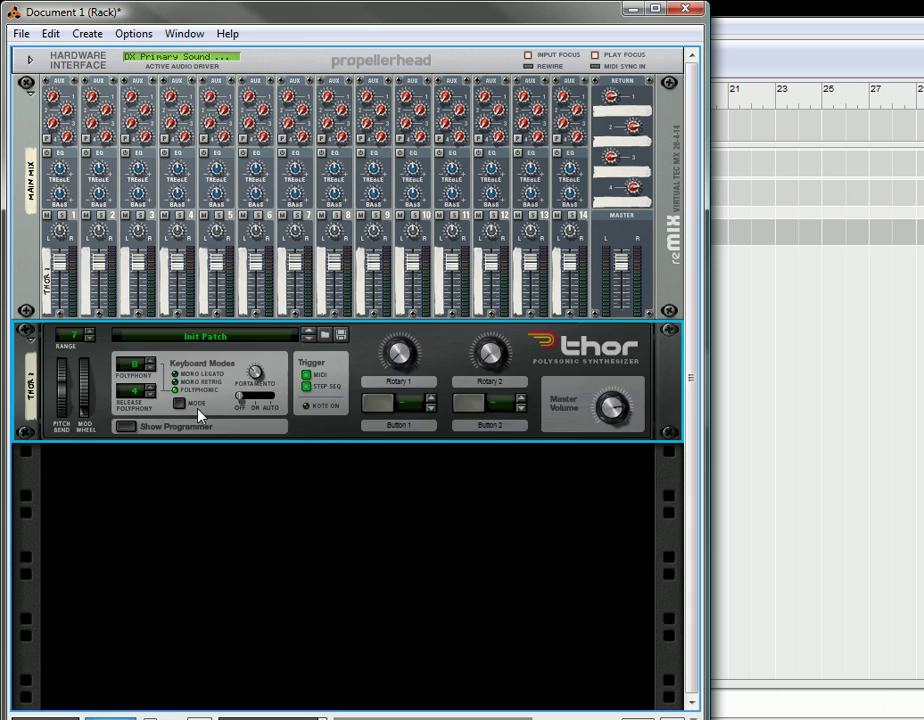
{"action": "right_click", "coordinate": [261, 338]}
{"action": "left_click", "coordinate": [330, 346]}
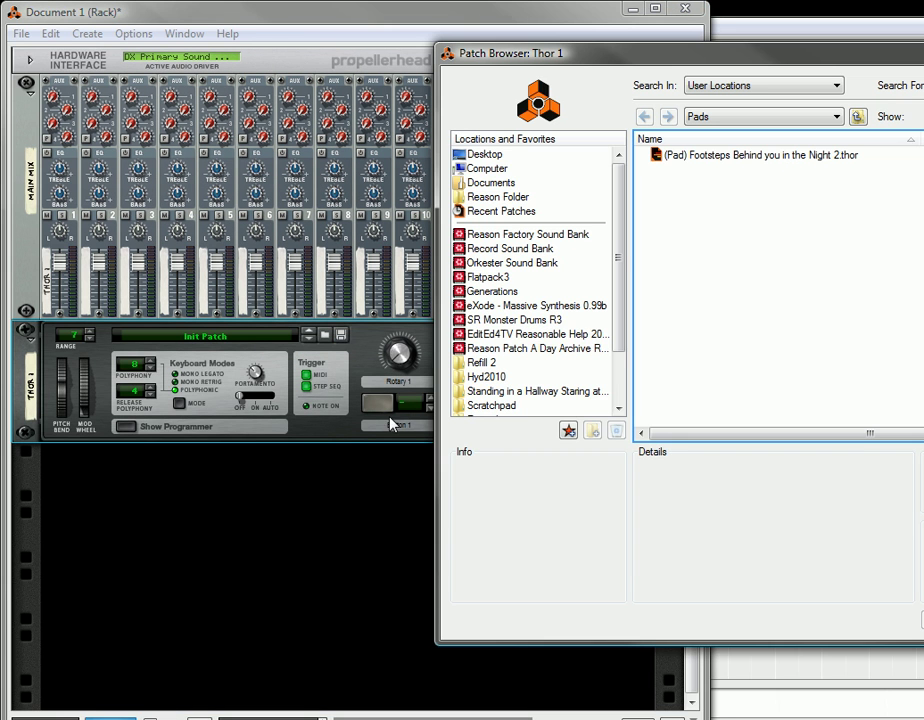
{"action": "scroll", "coordinate": [600, 245], "scroll_direction": "down", "scroll_amount": 2}
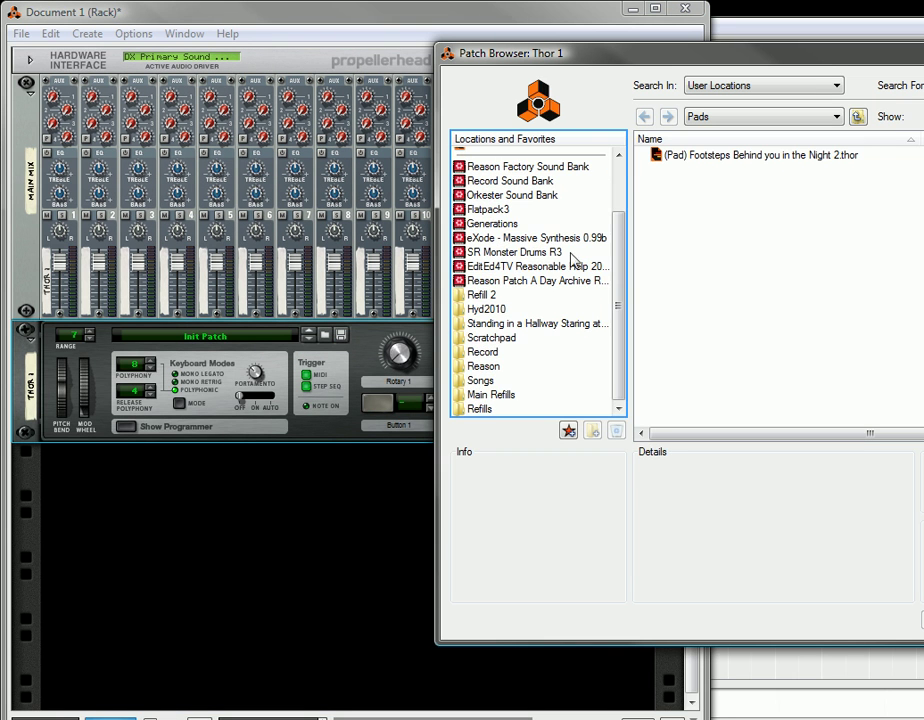
Load the (Synth) Airy Lines patch from Refill 2 > Thor Patches > Synths into Thor.
{"action": "left_click", "coordinate": [481, 295]}
{"action": "left_click", "coordinate": [679, 279]}
{"action": "double_click", "coordinate": [679, 279]}
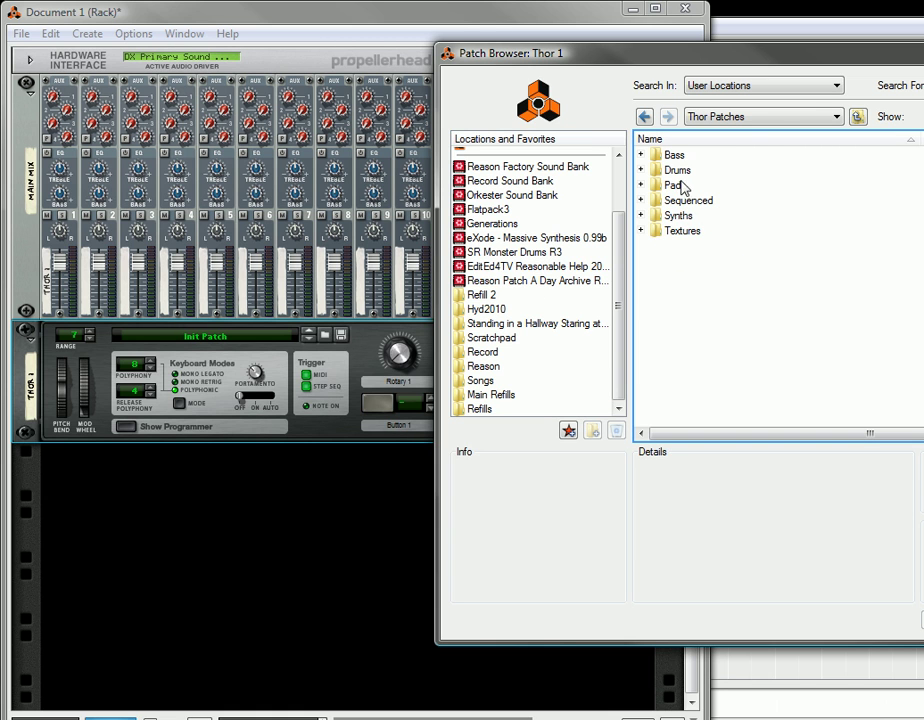
{"action": "left_click", "coordinate": [677, 217]}
{"action": "double_click", "coordinate": [677, 217]}
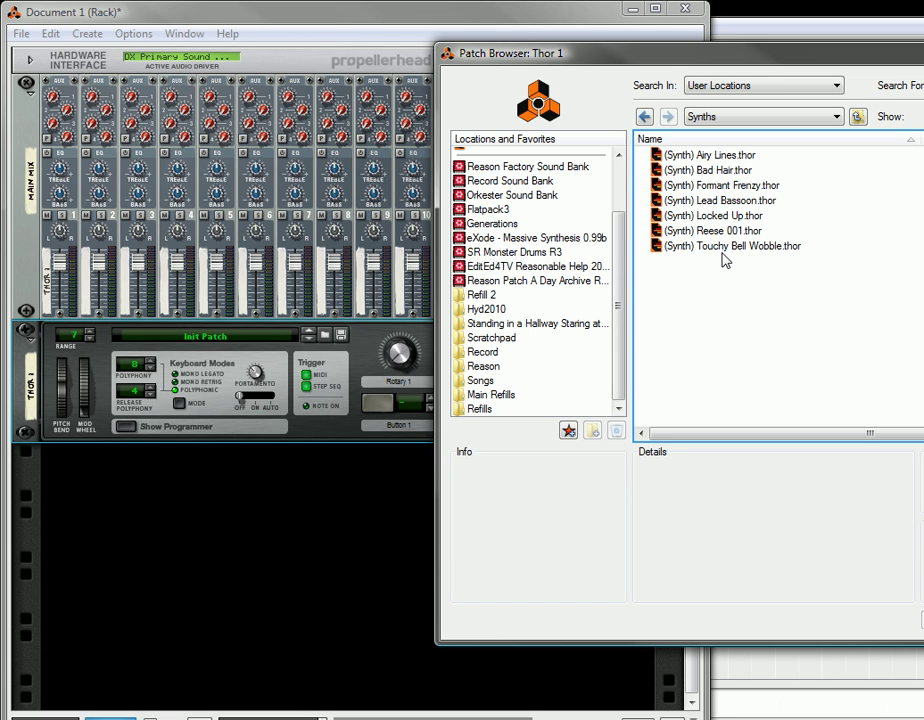
{"action": "left_click", "coordinate": [714, 157]}
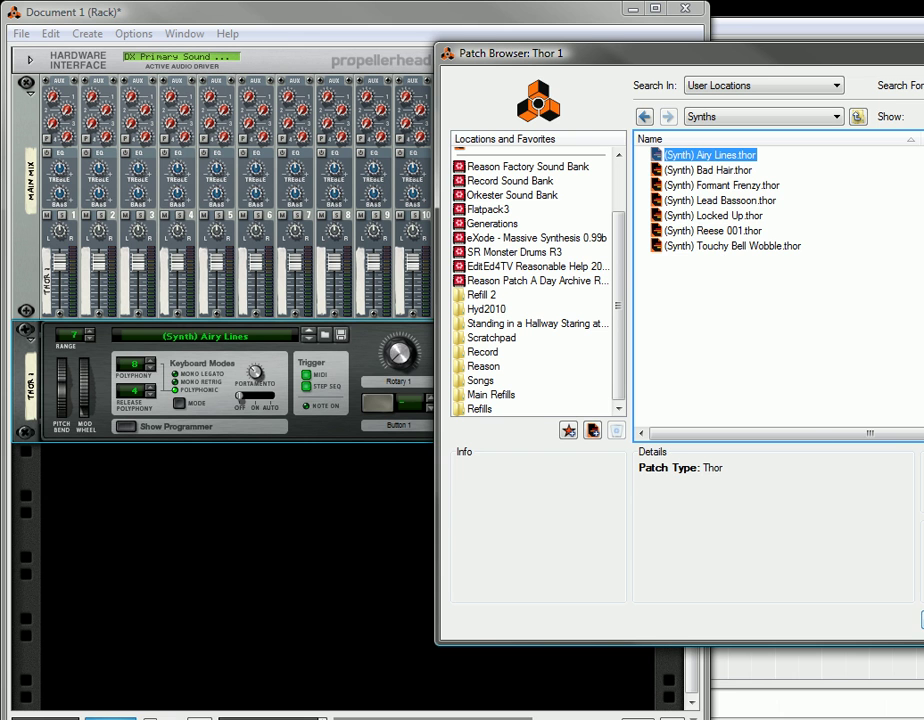
{"action": "key", "text": "Return"}
{"action": "right_click", "coordinate": [300, 472]}
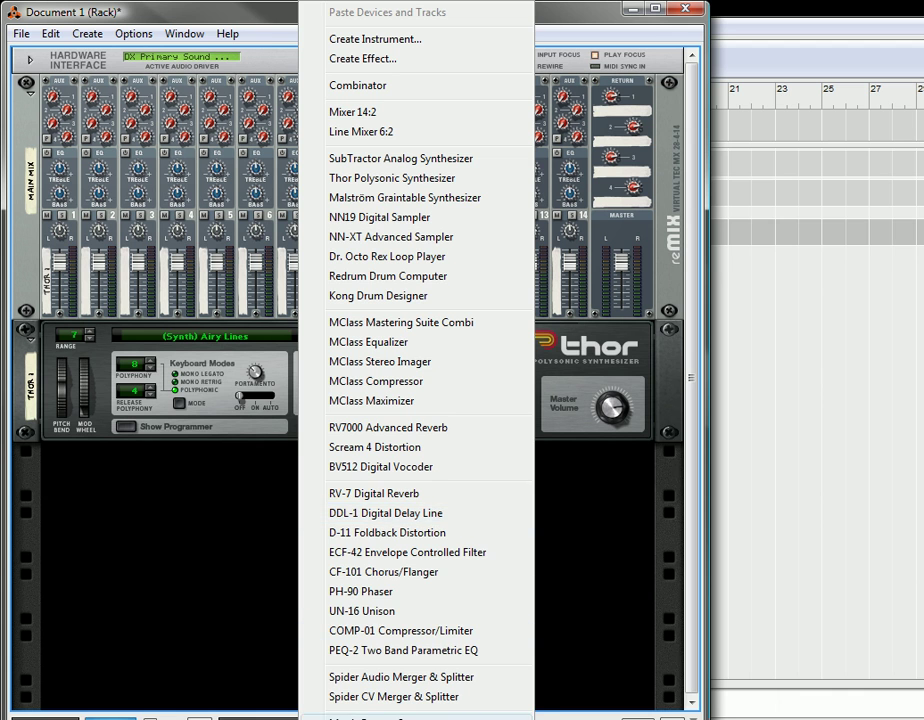
Add a Matrix Pattern Sequencer under Thor.
{"action": "left_click", "coordinate": [370, 716]}
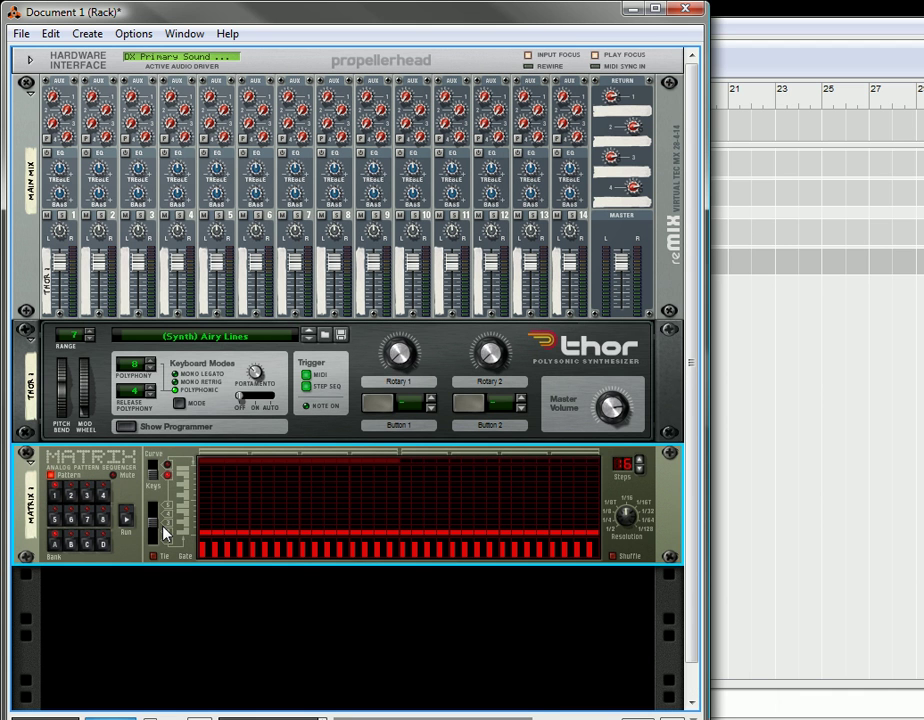
{"action": "right_click", "coordinate": [90, 468]}
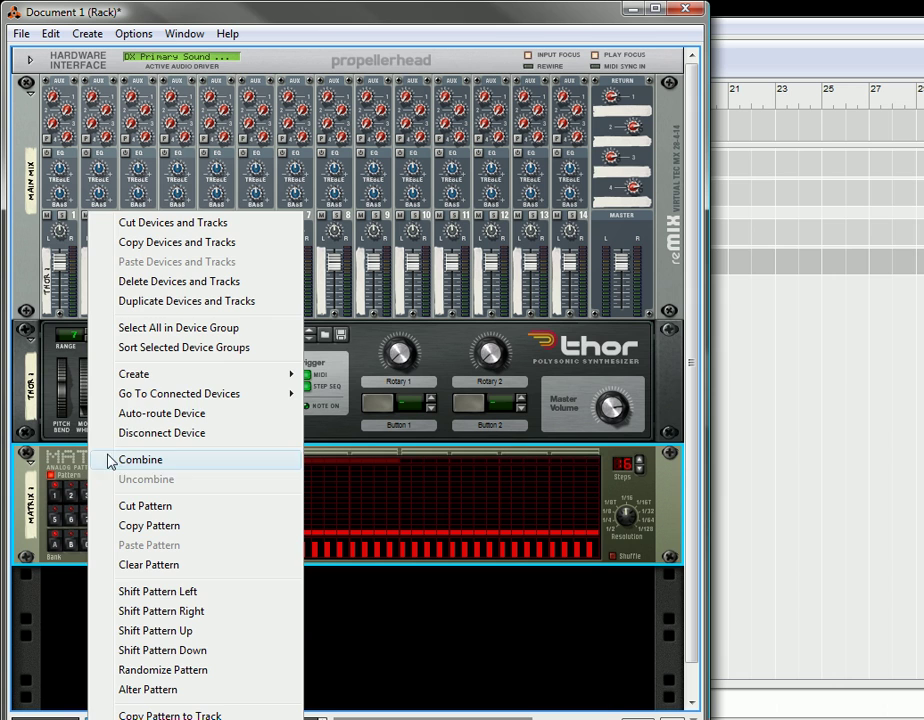
{"action": "left_click", "coordinate": [50, 335]}
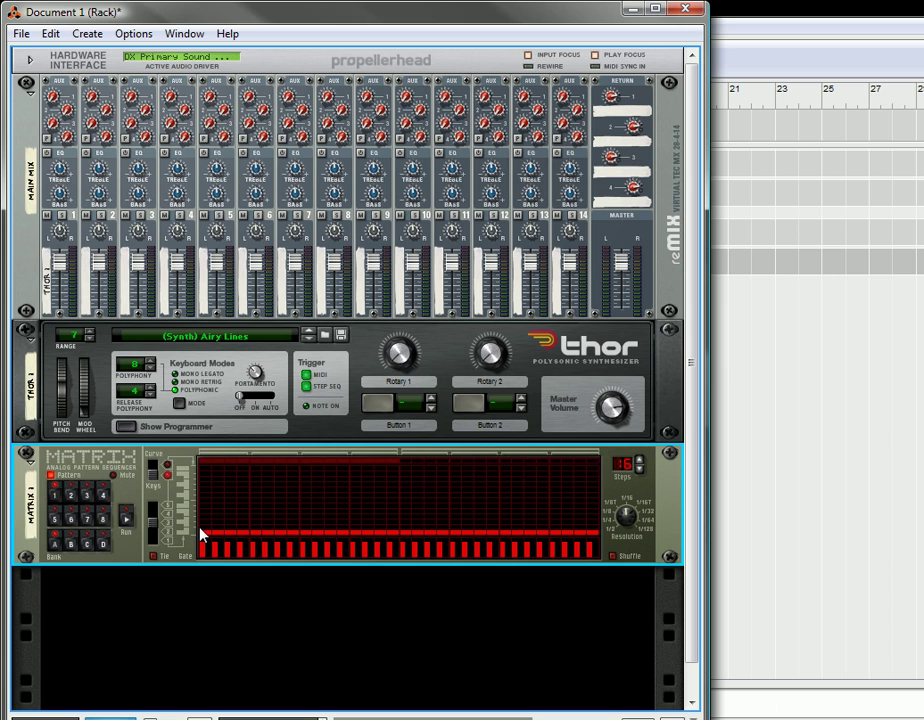
Paint a rising staircase of notes across the Matrix steps and audition it.
{"action": "mouse_move", "coordinate": [205, 535]}
{"action": "left_mouse_down"}
{"action": "mouse_move", "coordinate": [336, 473]}
{"action": "mouse_move", "coordinate": [358, 508]}
{"action": "mouse_move", "coordinate": [375, 472]}
{"action": "mouse_move", "coordinate": [396, 508]}
{"action": "left_mouse_up"}
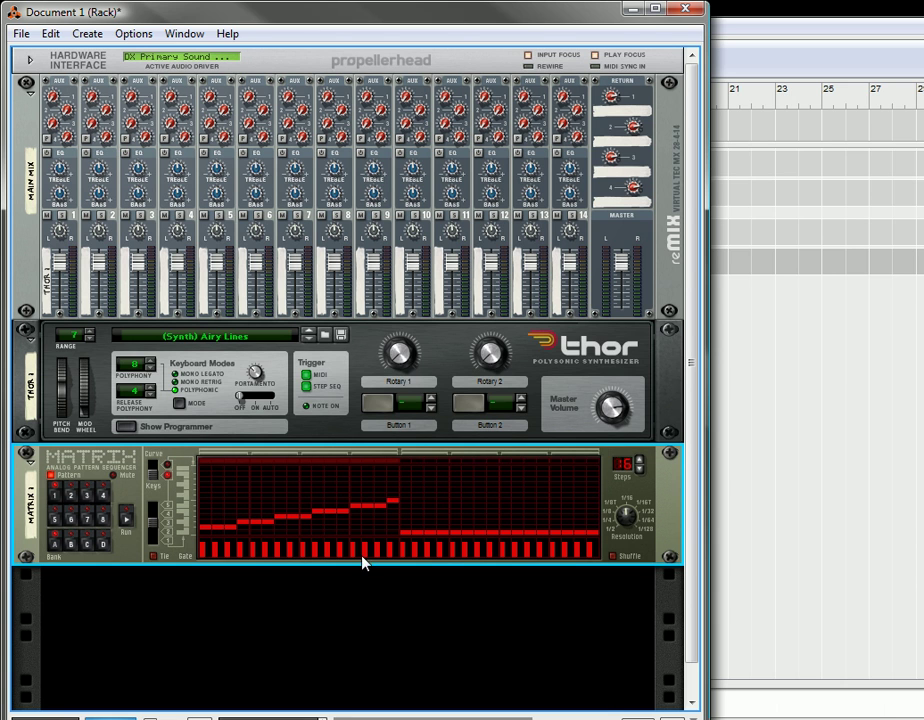
{"action": "left_click", "coordinate": [125, 524]}
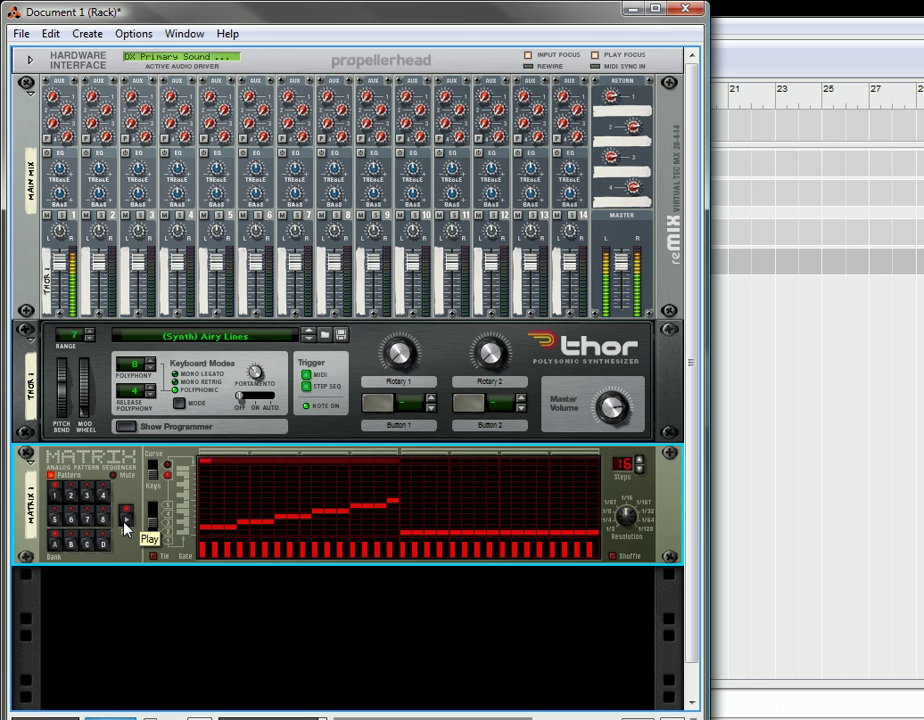
{"action": "left_click", "coordinate": [125, 527]}
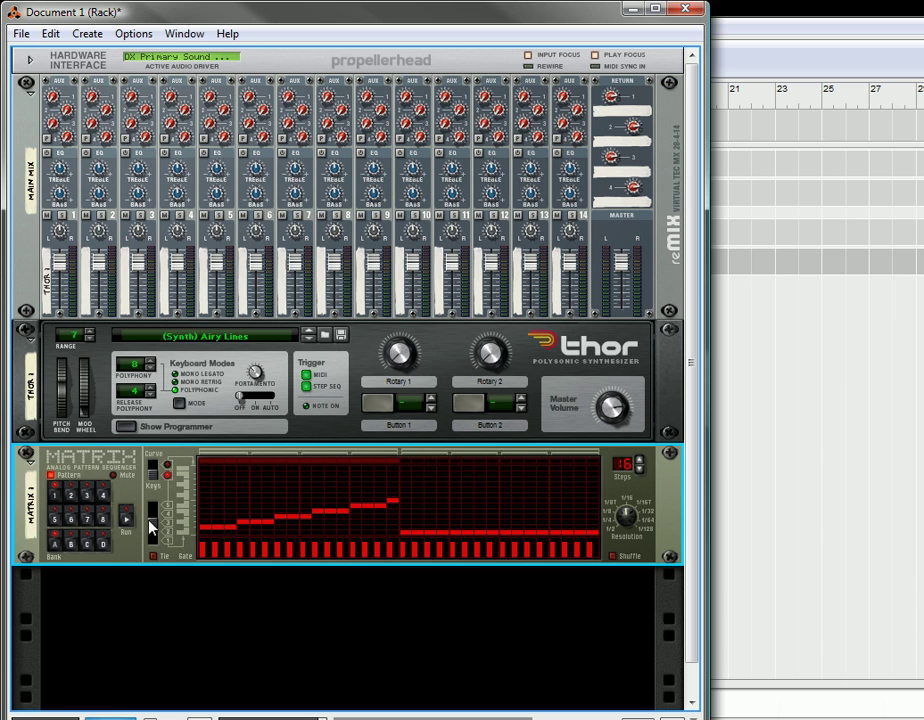
Show Thor's programmer and set its step sequencer to Pendulum 1 direction and Repeat mode.
{"action": "left_click", "coordinate": [120, 426]}
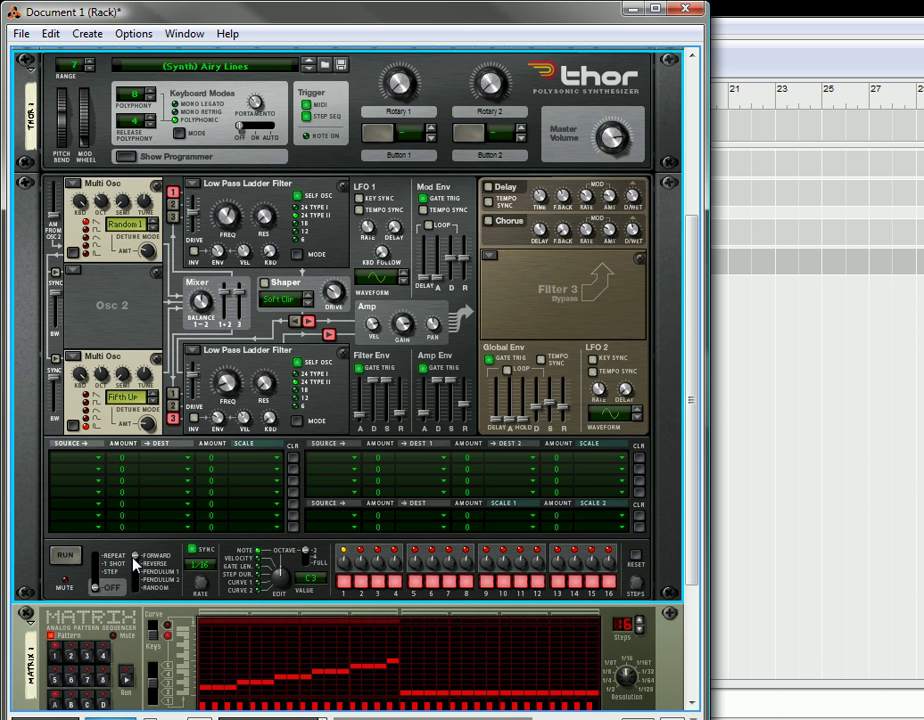
{"action": "left_click", "coordinate": [134, 563]}
{"action": "left_click", "coordinate": [135, 578]}
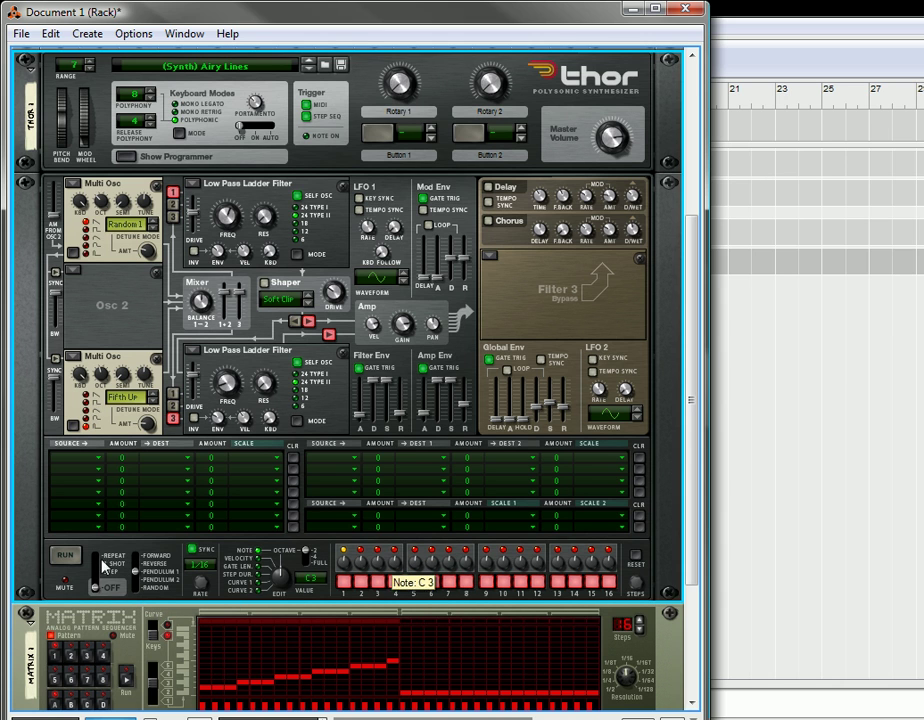
{"action": "left_click", "coordinate": [95, 563]}
{"action": "left_click", "coordinate": [95, 555]}
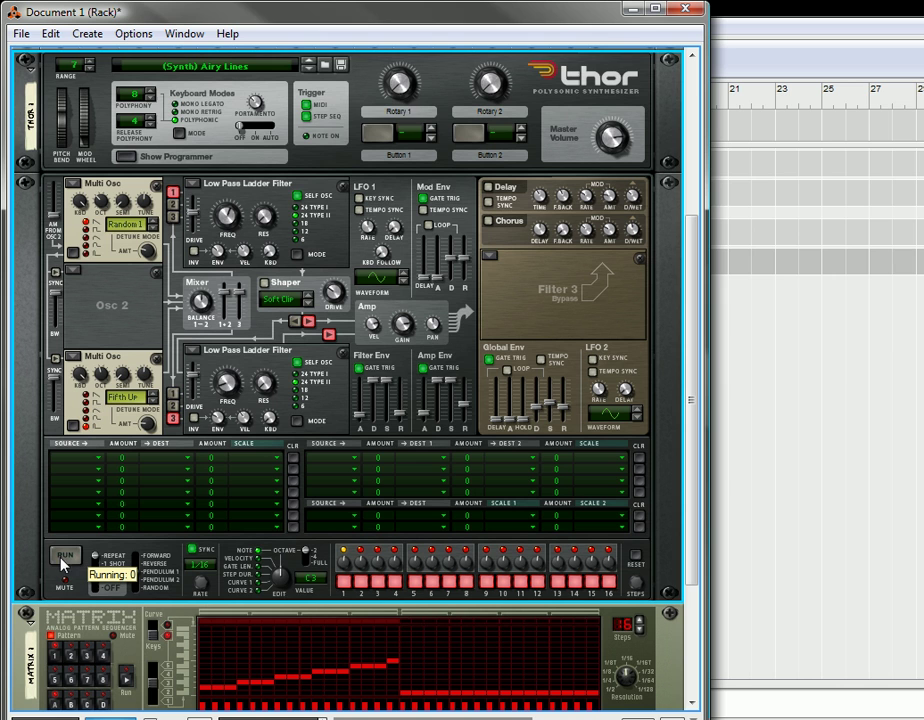
Run and stop Thor's step sequencer, then set its octave range to Full.
{"action": "left_click", "coordinate": [66, 556]}
{"action": "left_click", "coordinate": [66, 557]}
{"action": "scroll", "coordinate": [136, 470], "scroll_direction": "down", "scroll_amount": 2}
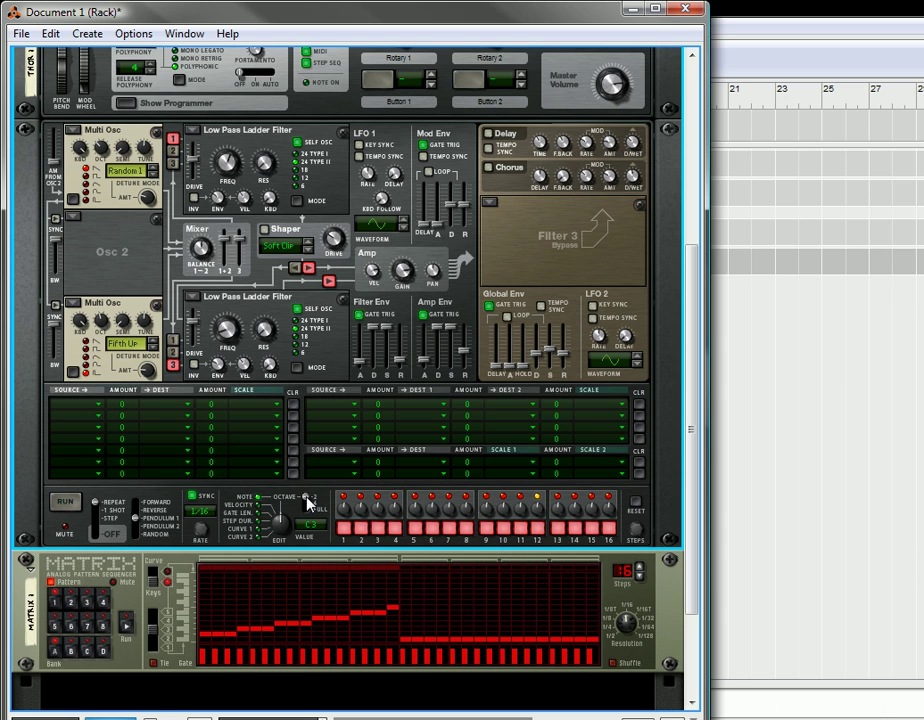
{"action": "left_click_drag", "start_coordinate": [309, 501], "coordinate": [311, 516]}
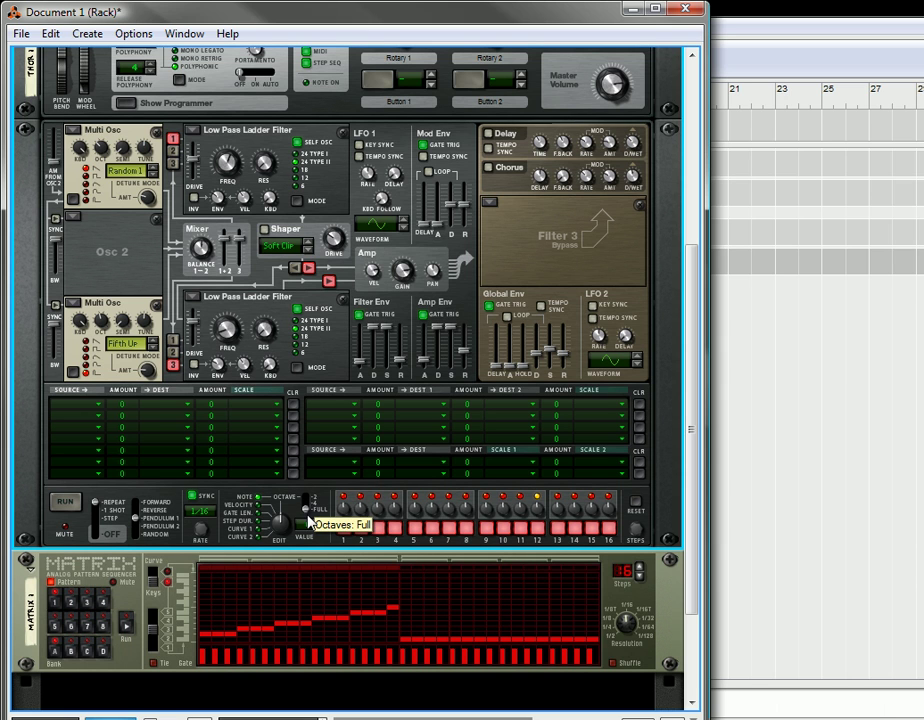
Randomize Thor's step-sequencer pattern, audition it, and collapse the programmer panel.
{"action": "right_click", "coordinate": [361, 504]}
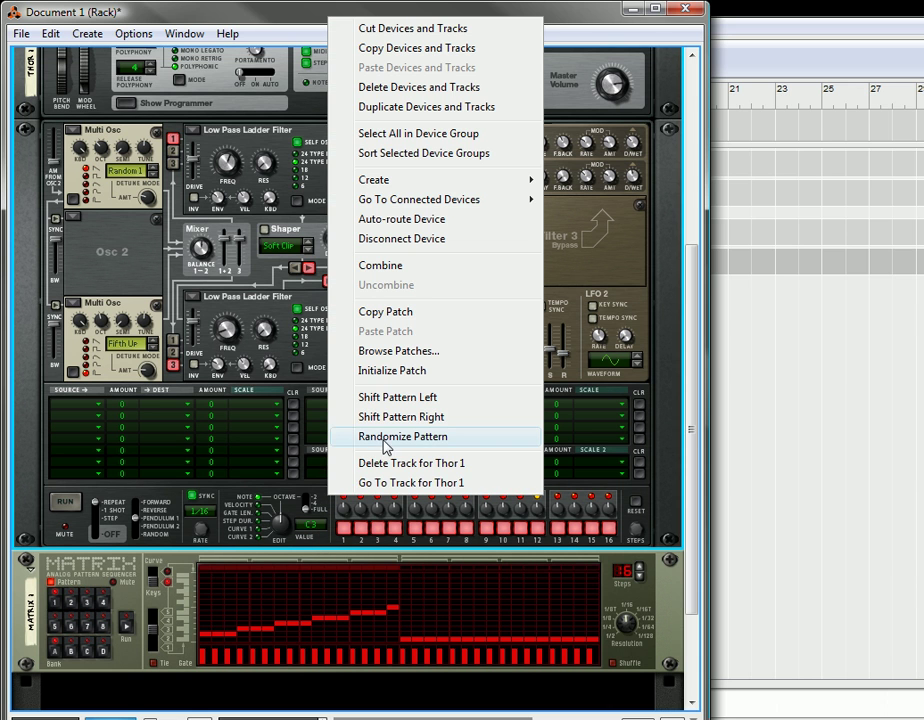
{"action": "left_click", "coordinate": [431, 438]}
{"action": "left_click", "coordinate": [69, 507]}
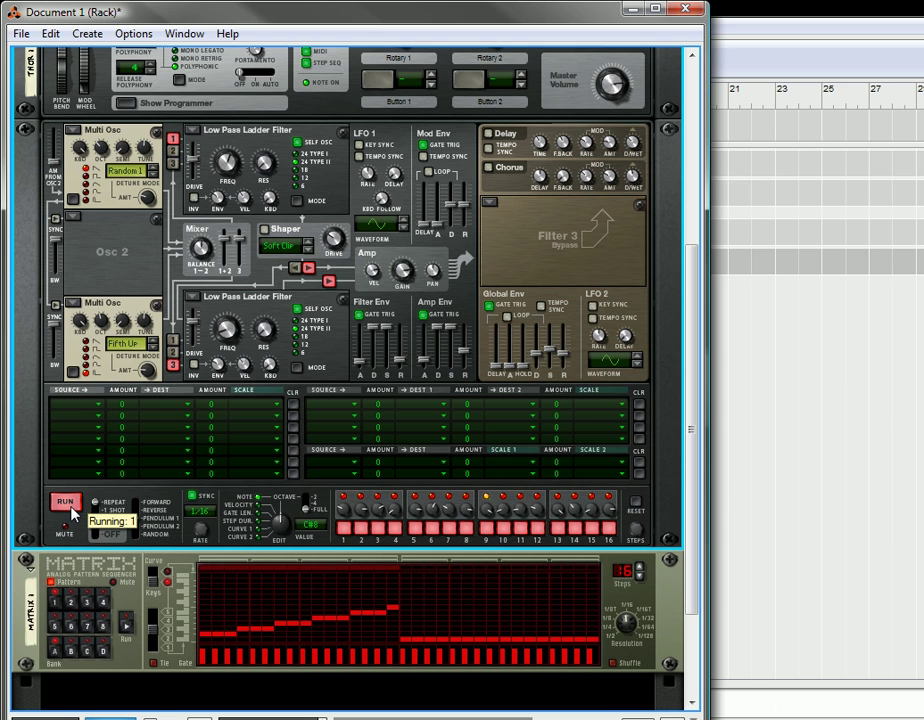
{"action": "left_click", "coordinate": [65, 502]}
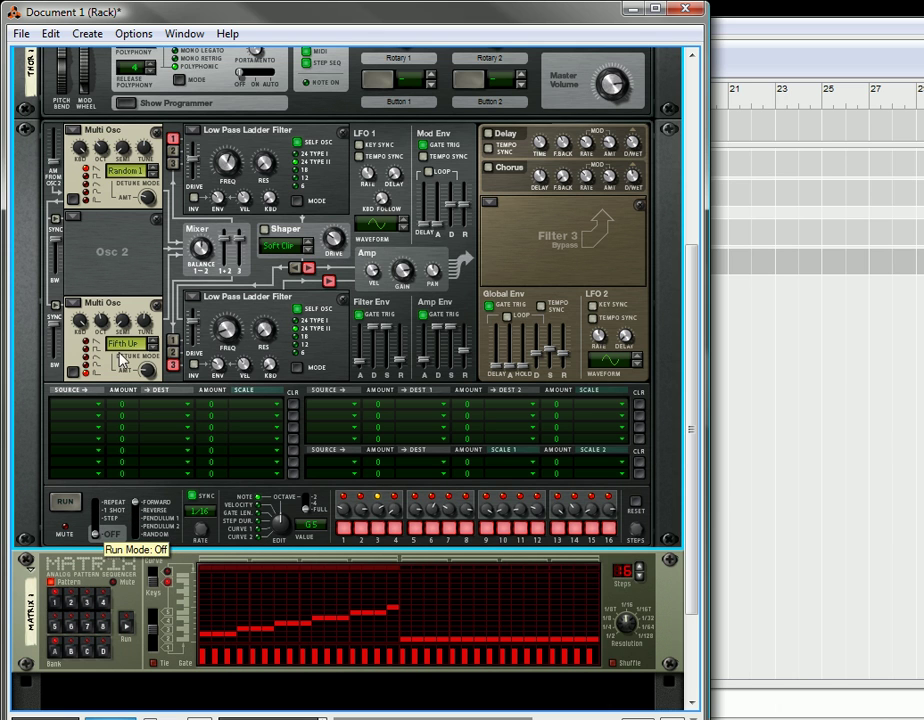
{"action": "left_click", "coordinate": [122, 103]}
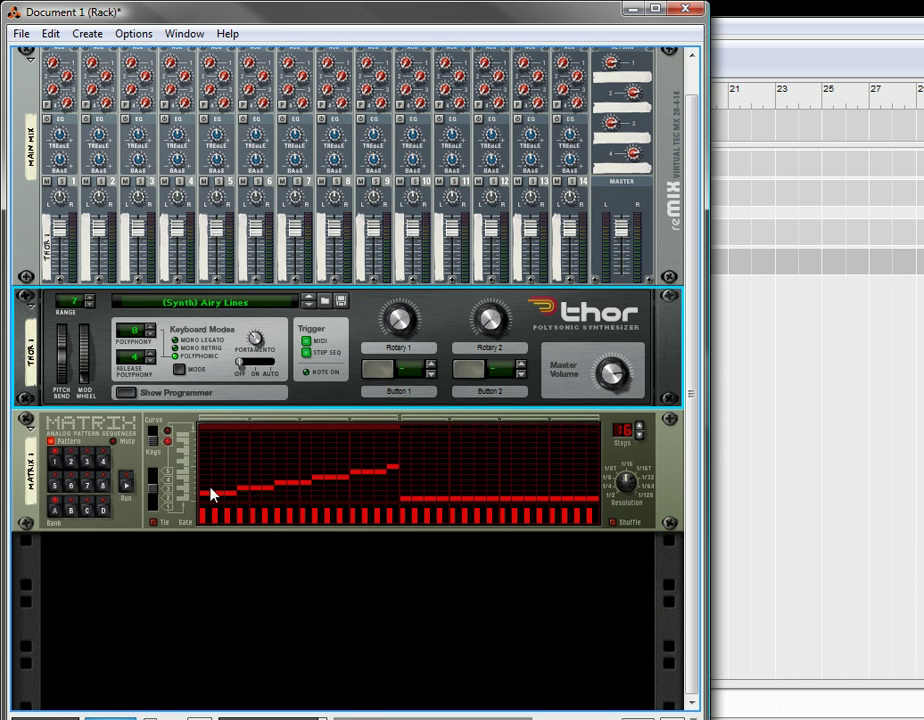
Play and stop the Matrix's rising pattern through Thor, then add one note step.
{"action": "left_click", "coordinate": [125, 483]}
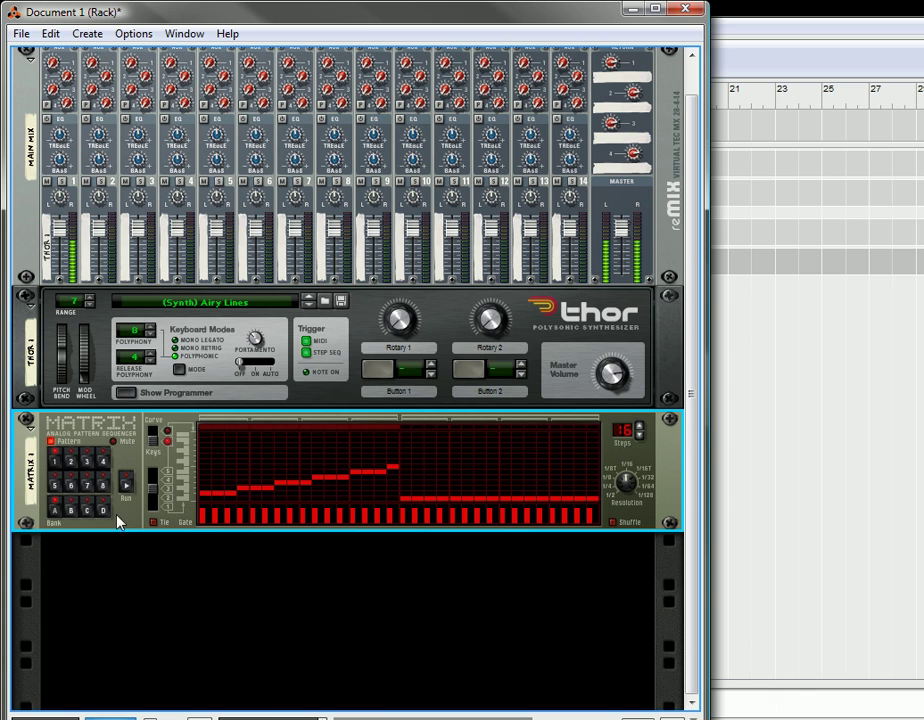
{"action": "left_click", "coordinate": [128, 482]}
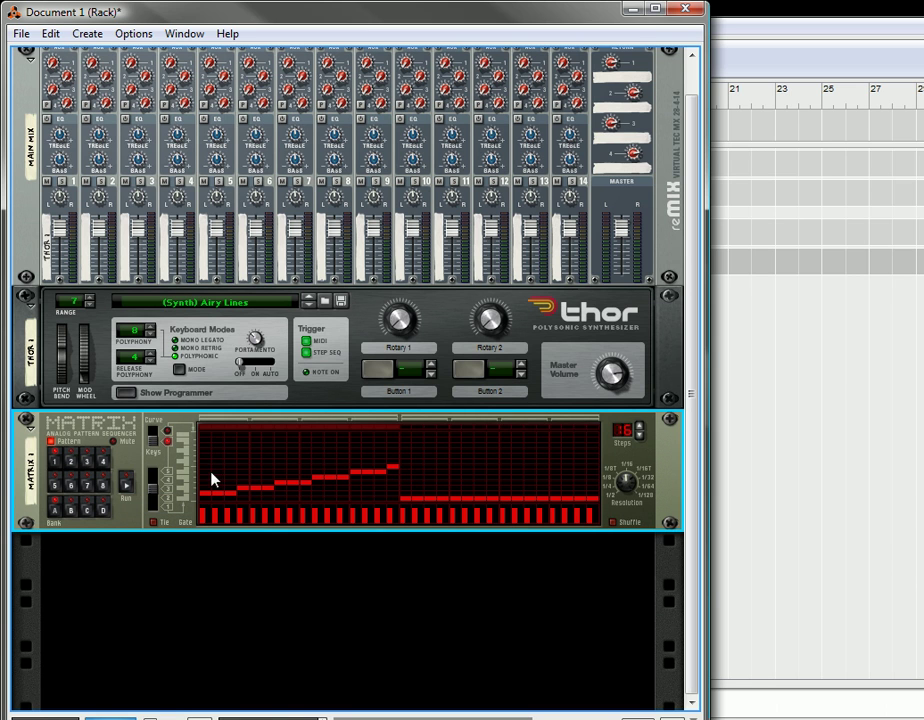
{"action": "left_click", "coordinate": [394, 467]}
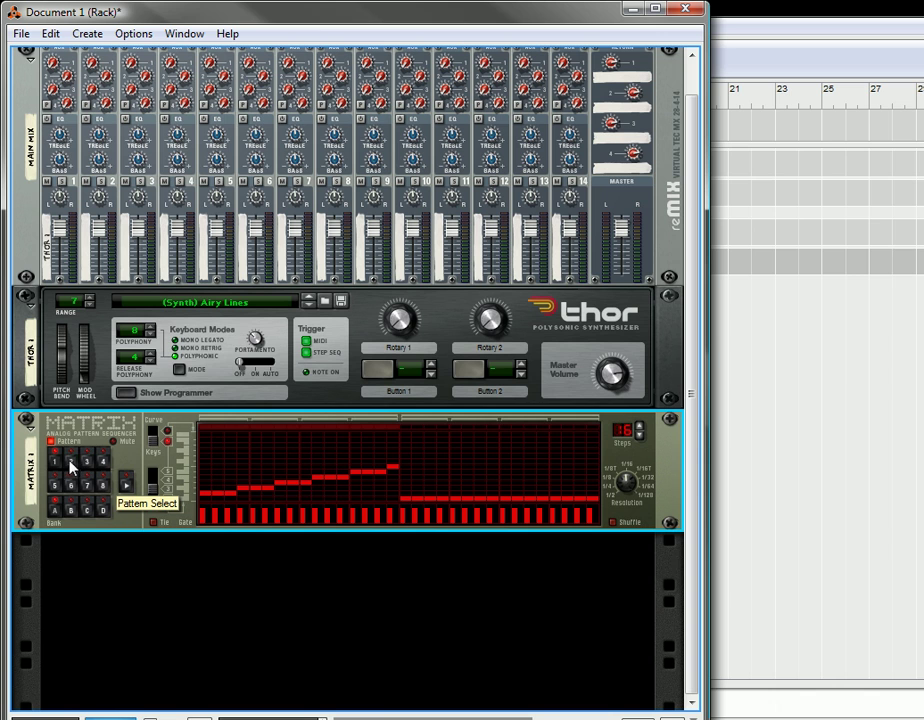
Draw a descending staircase of notes into an empty Matrix pattern slot.
{"action": "left_click", "coordinate": [73, 464]}
{"action": "left_click", "coordinate": [203, 468]}
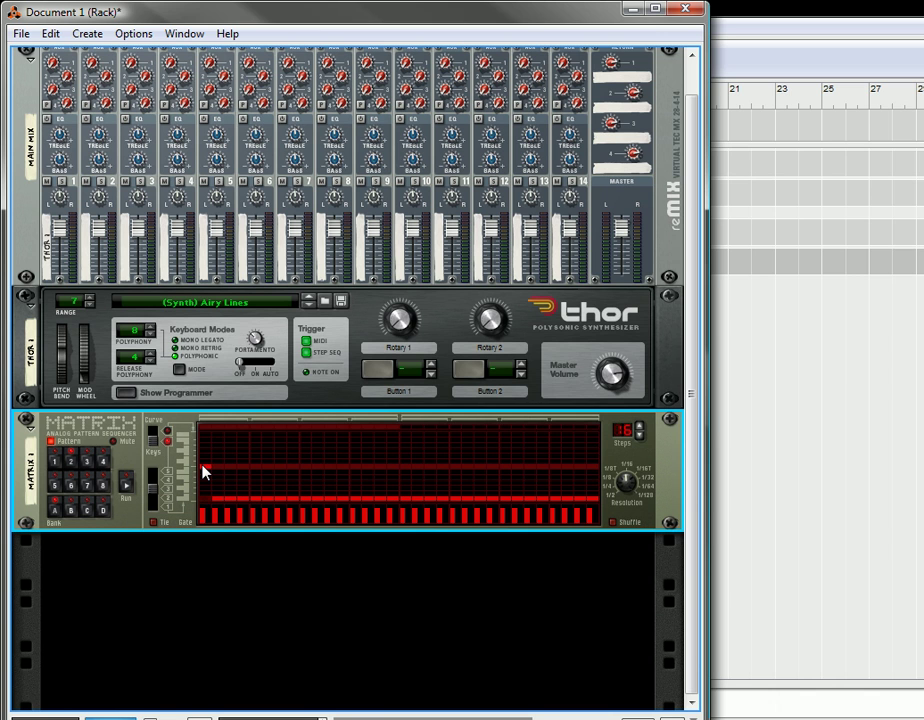
{"action": "mouse_move", "coordinate": [203, 470]}
{"action": "left_mouse_down"}
{"action": "mouse_move", "coordinate": [355, 509]}
{"action": "mouse_move", "coordinate": [388, 509]}
{"action": "mouse_move", "coordinate": [395, 497]}
{"action": "left_mouse_up"}
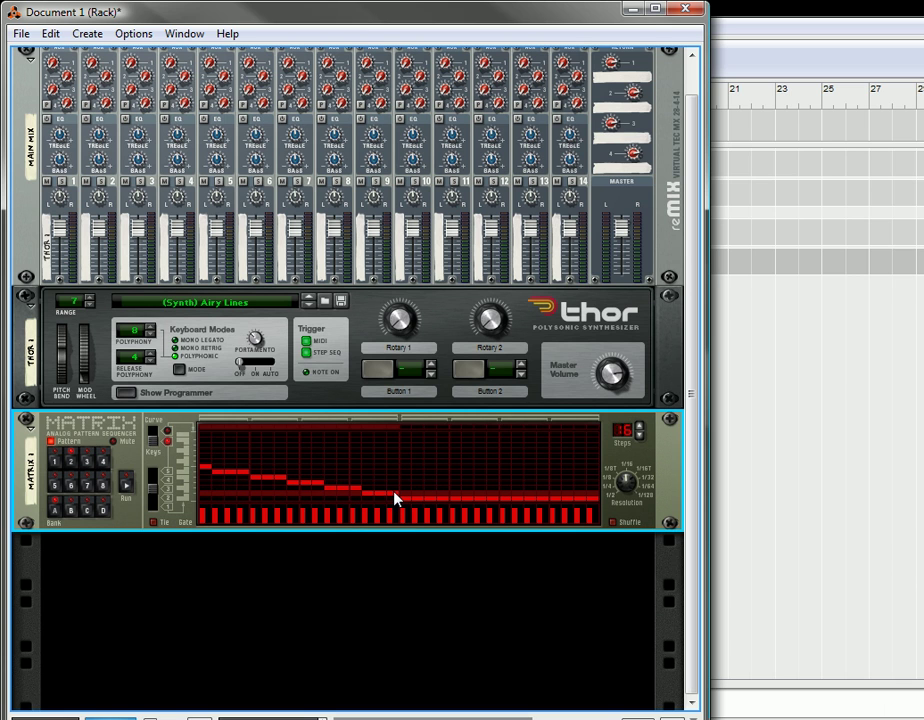
Audition the descending pattern, then switch the Matrix back to the ascending pattern.
{"action": "left_click", "coordinate": [127, 488]}
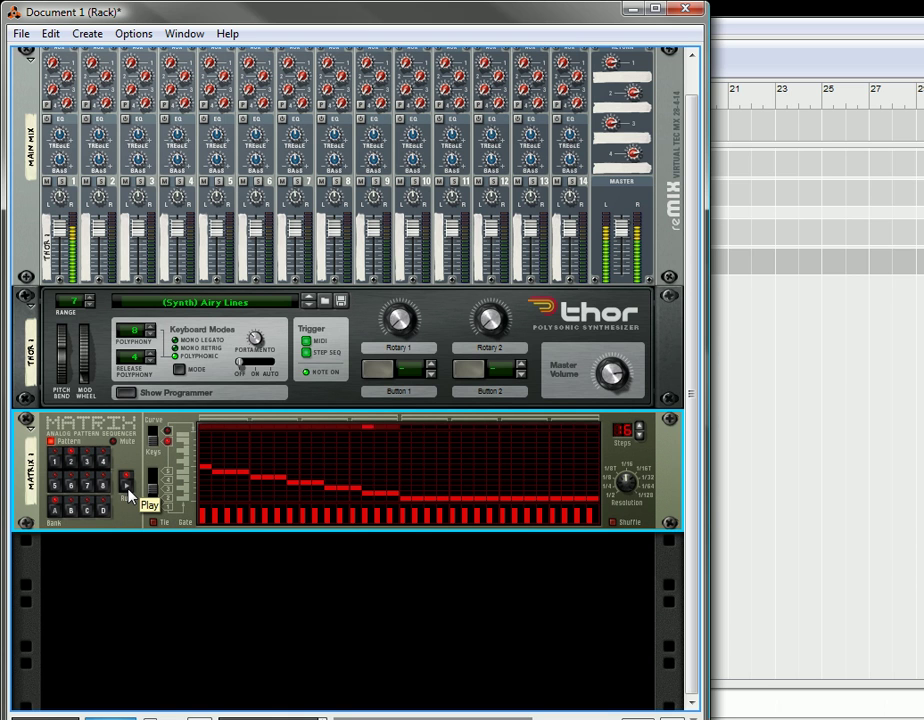
{"action": "left_click", "coordinate": [127, 490]}
{"action": "left_click", "coordinate": [54, 468]}
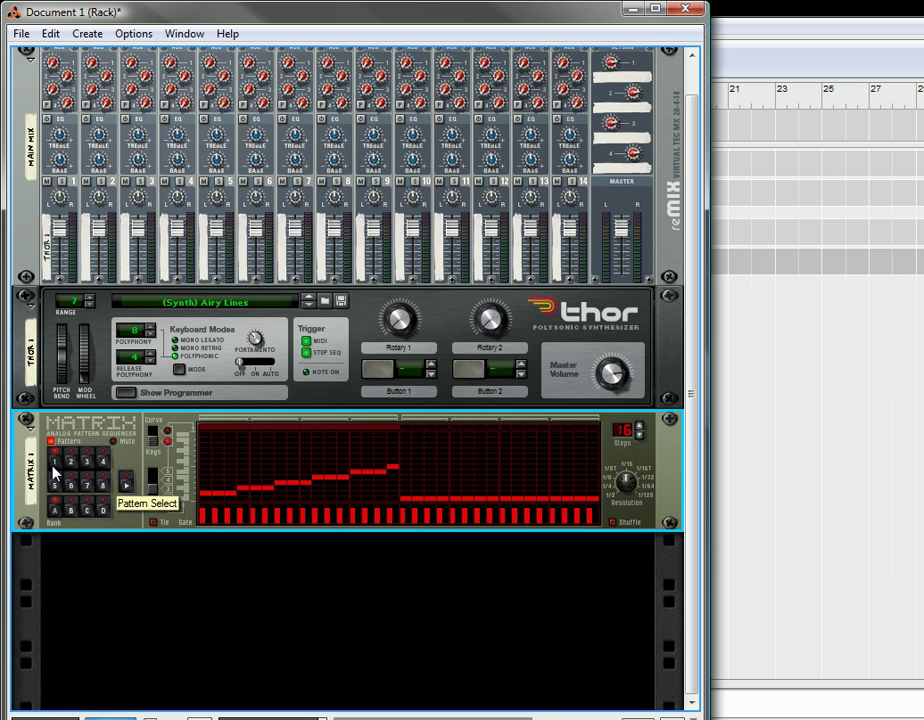
Create a Pattern Select automation lane and draw a one-bar A1 clip at bar 1.
{"action": "right_click", "coordinate": [58, 467]}
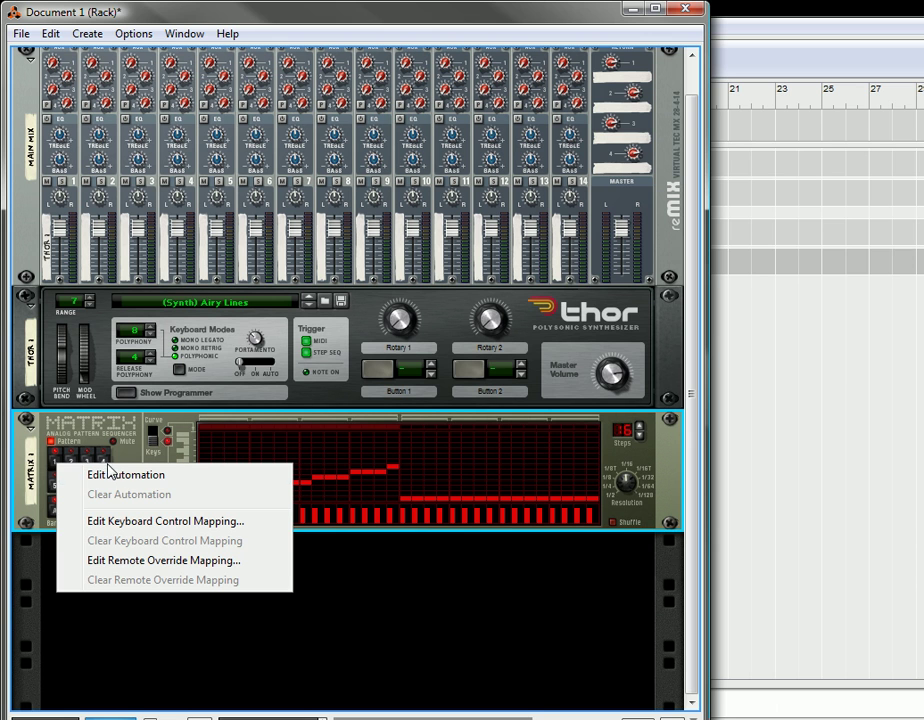
{"action": "left_click", "coordinate": [121, 476]}
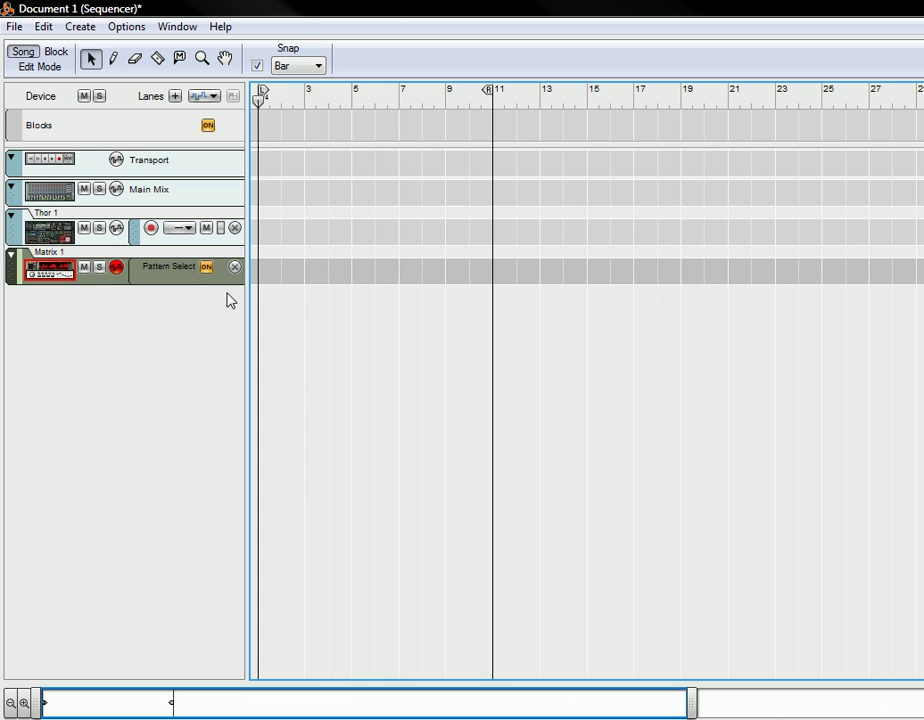
{"action": "left_click", "coordinate": [113, 58]}
{"action": "mouse_move", "coordinate": [267, 267]}
{"action": "left_mouse_down"}
{"action": "mouse_move", "coordinate": [347, 270]}
{"action": "mouse_move", "coordinate": [283, 271]}
{"action": "left_mouse_up"}
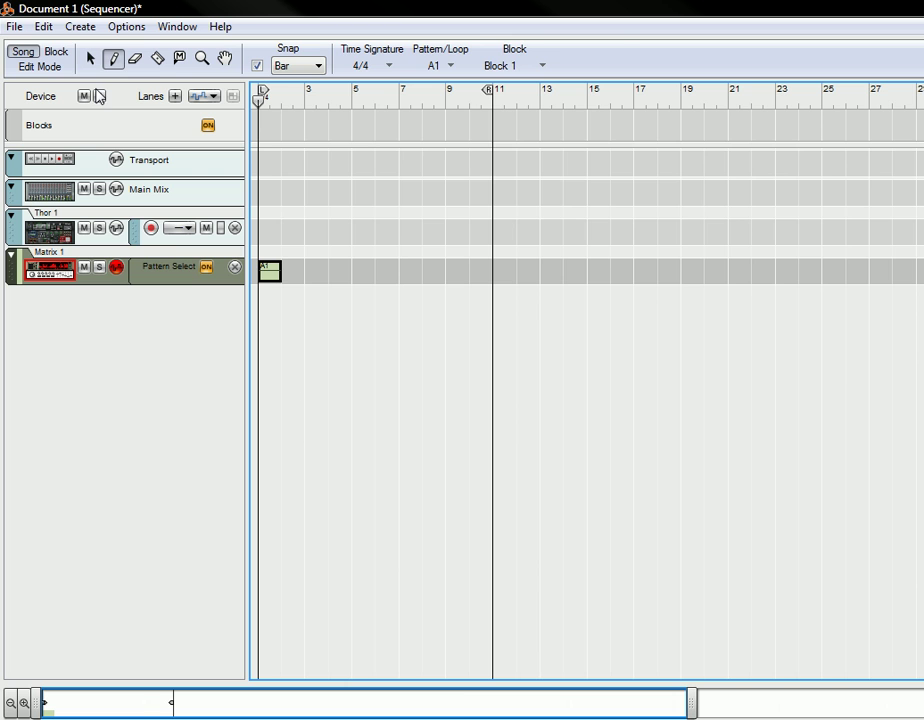
Copy the clip to bar 2, set it to pattern A2, zoom in, and play.
{"action": "left_click", "coordinate": [91, 59]}
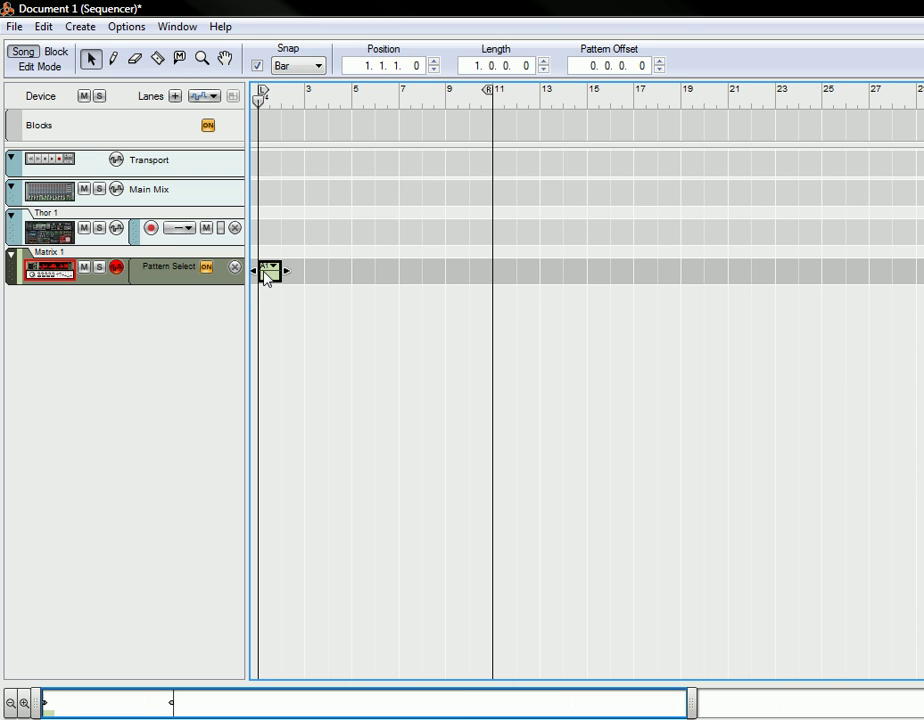
{"action": "left_click_drag", "start_coordinate": [268, 270], "coordinate": [295, 276]}
{"action": "left_click", "coordinate": [295, 267]}
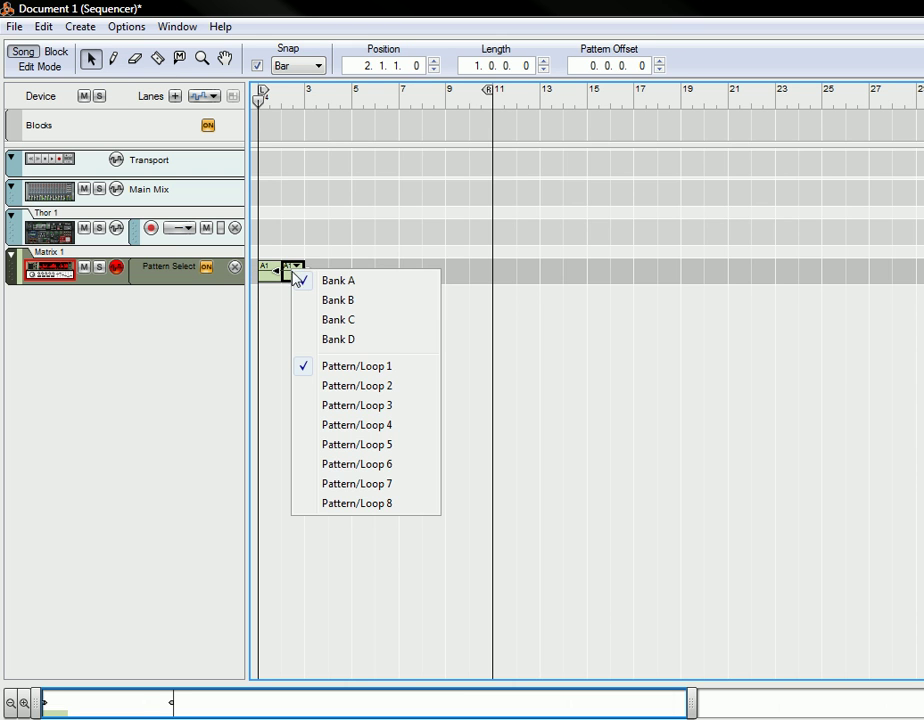
{"action": "left_click", "coordinate": [352, 389]}
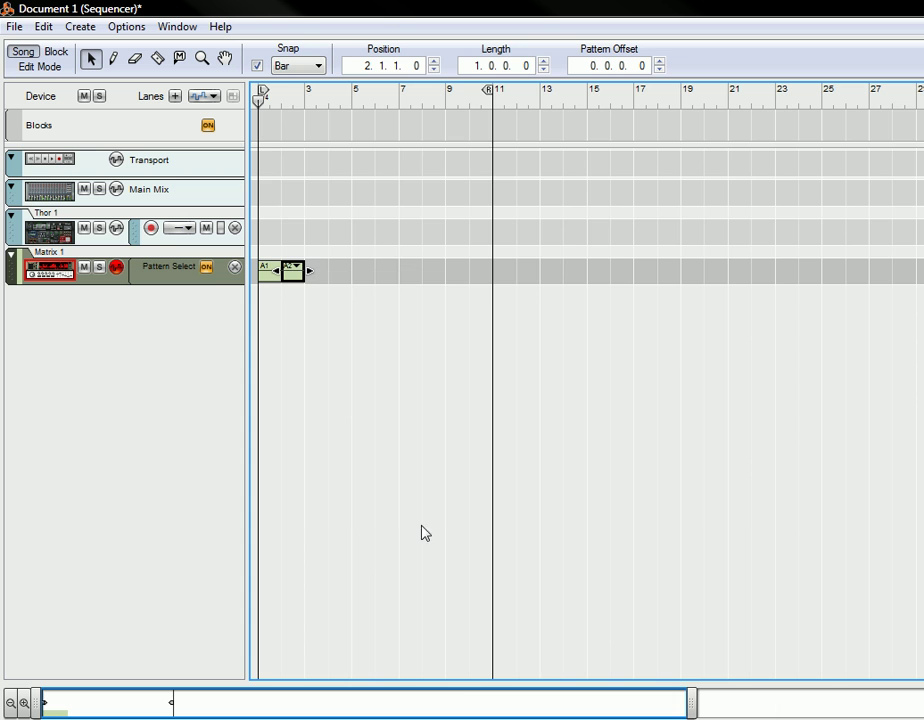
{"action": "left_click_drag", "start_coordinate": [630, 711], "coordinate": [88, 705]}
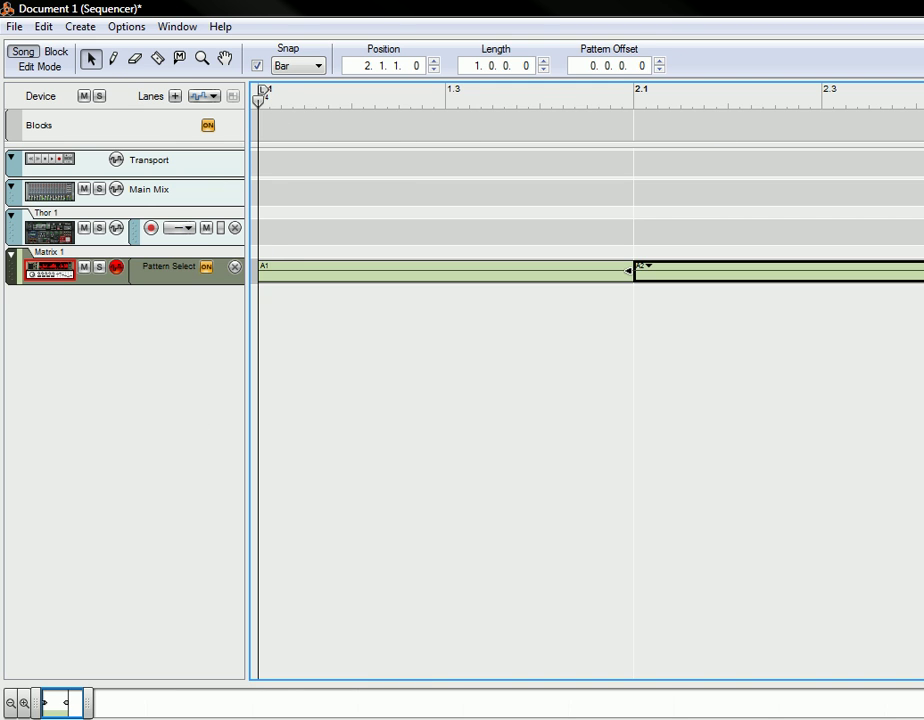
{"action": "key", "text": "space"}
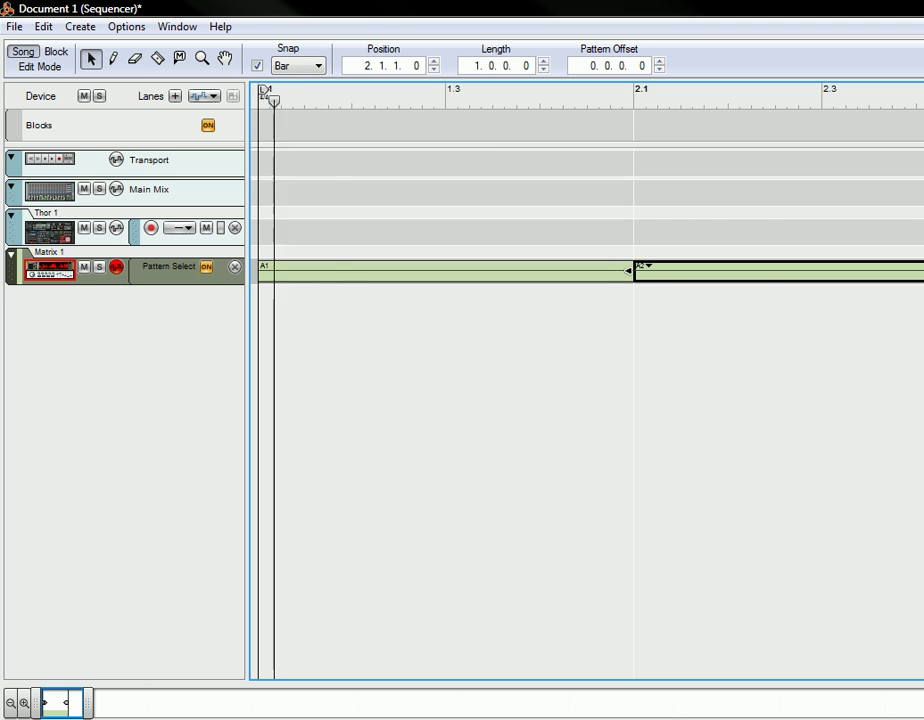
Return to the rack, try and undo a note drag on the Matrix, then stop playback.
{"action": "key", "text": "ctrl+Tab"}
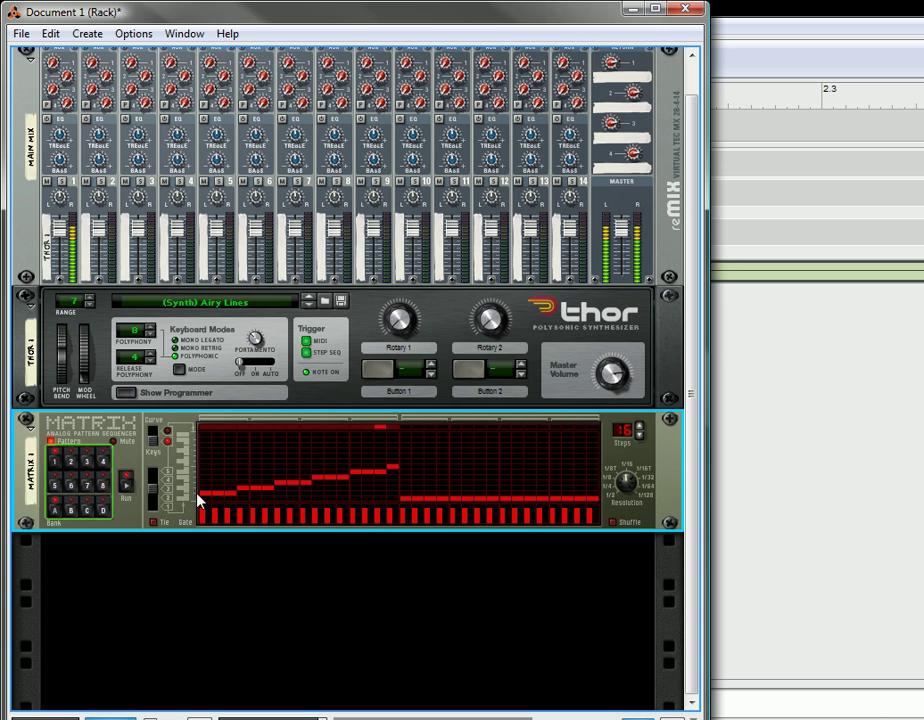
{"action": "left_click_drag", "start_coordinate": [200, 466], "coordinate": [395, 494]}
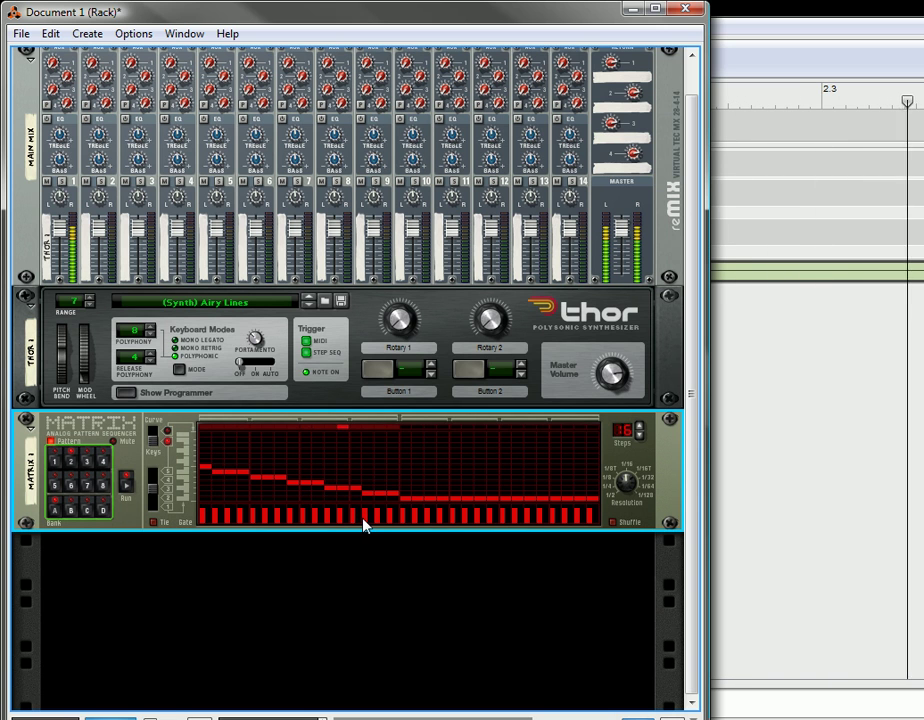
{"action": "key", "text": "ctrl+z"}
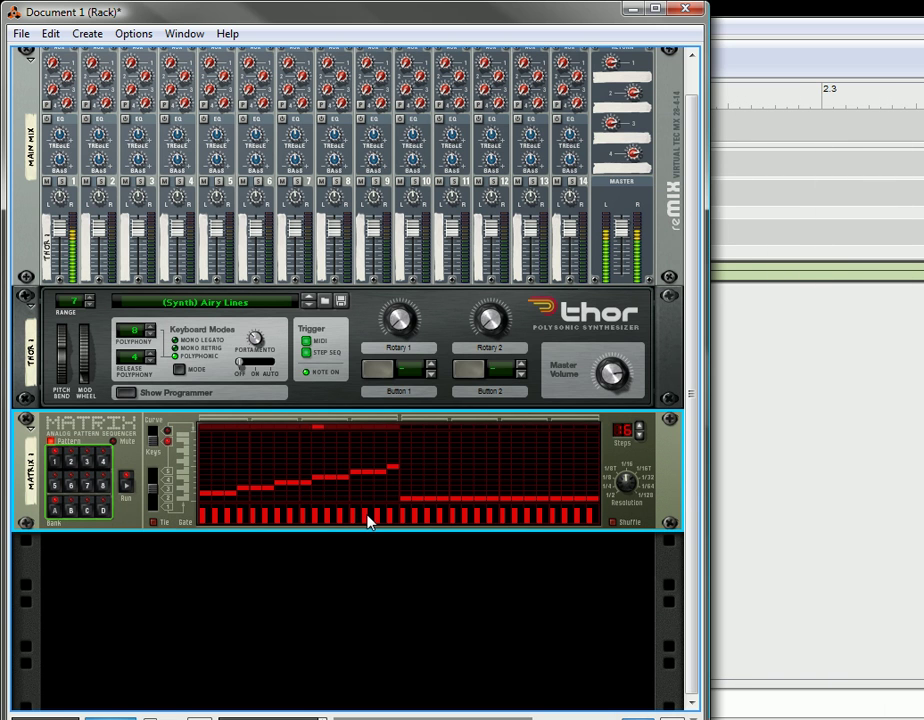
{"action": "key", "text": "ctrl+y"}
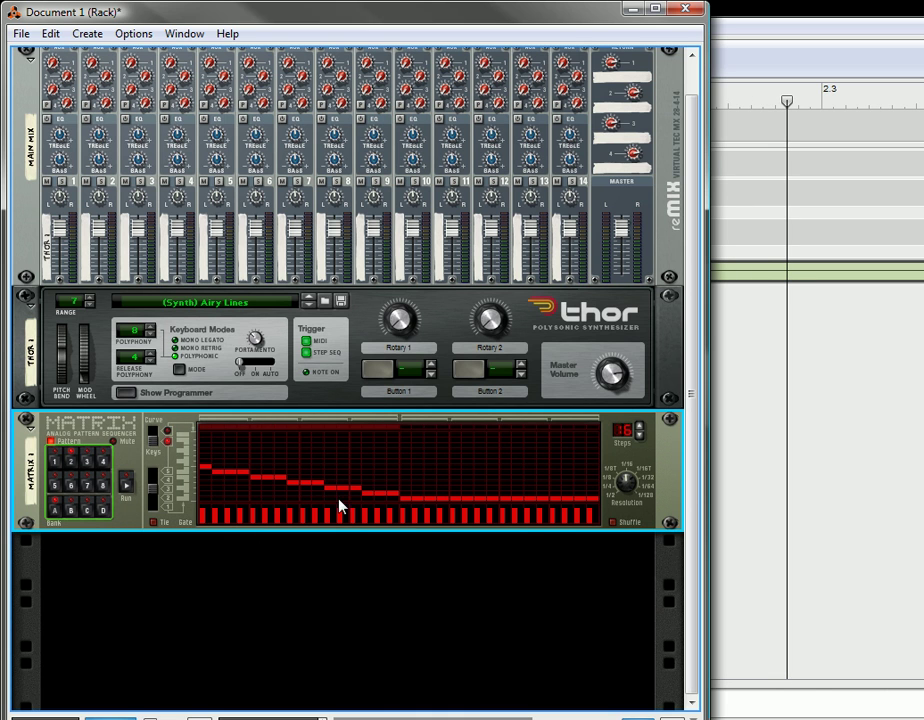
Clear the Pattern Select automation and flatten the ascending pattern onto the bottom-row note.
{"action": "right_click", "coordinate": [97, 472]}
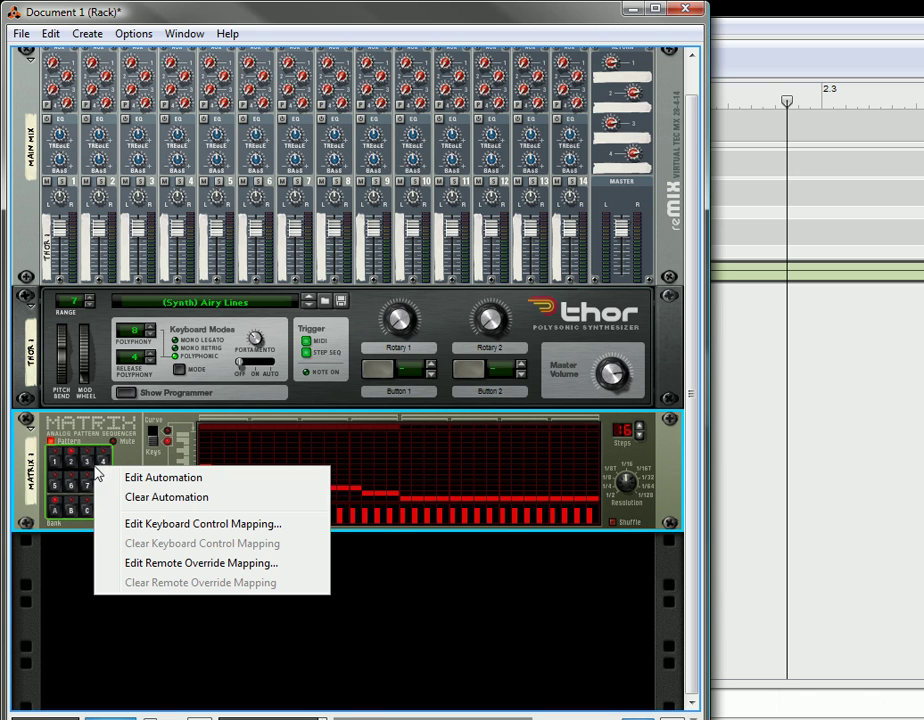
{"action": "left_click", "coordinate": [176, 500]}
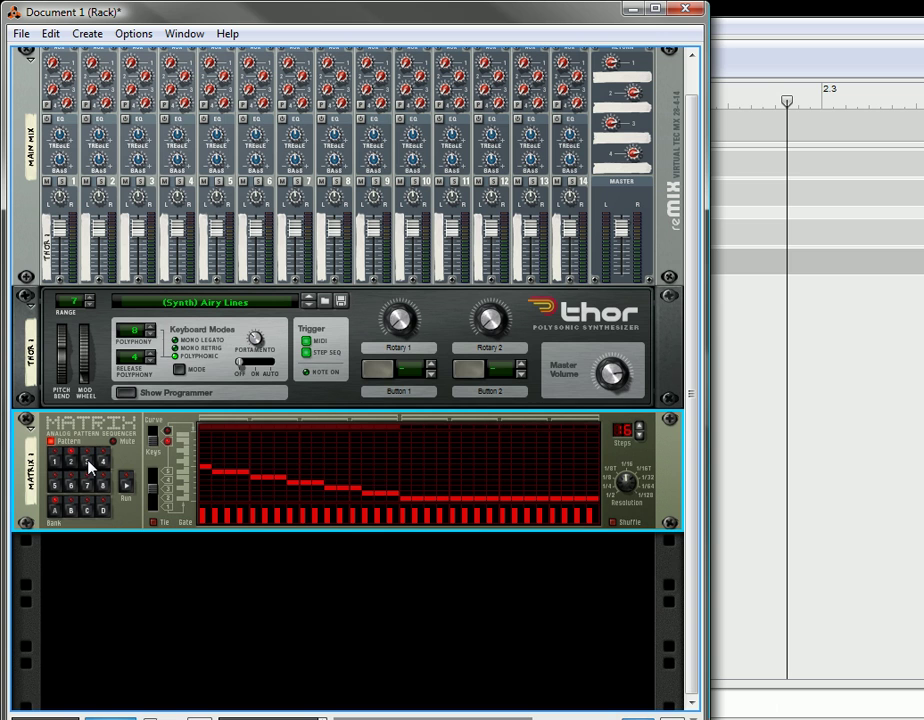
{"action": "left_click", "coordinate": [103, 462]}
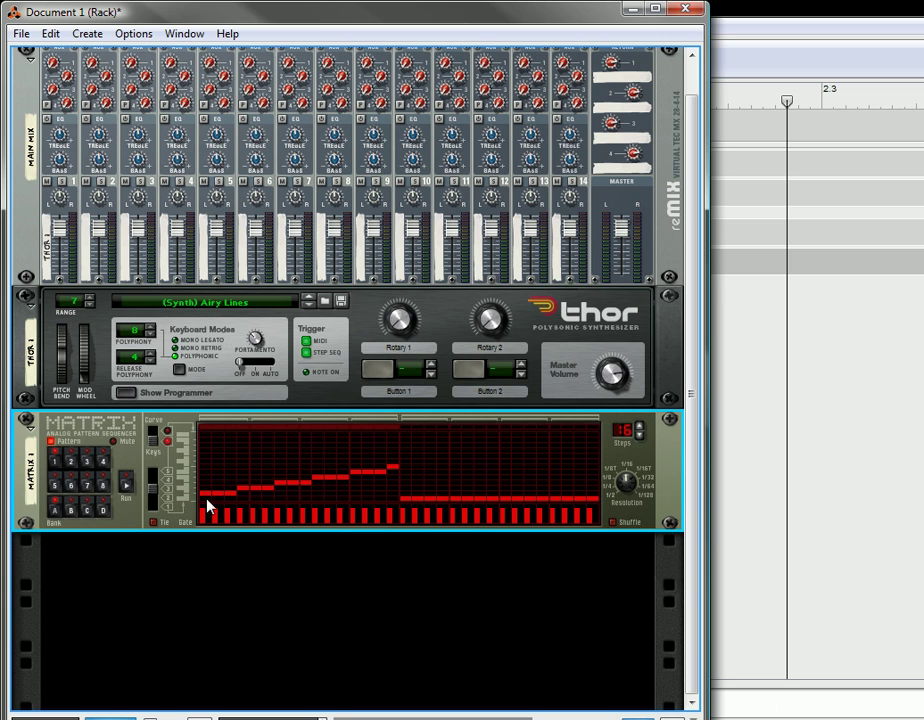
{"action": "left_click_drag", "start_coordinate": [210, 511], "coordinate": [397, 519]}
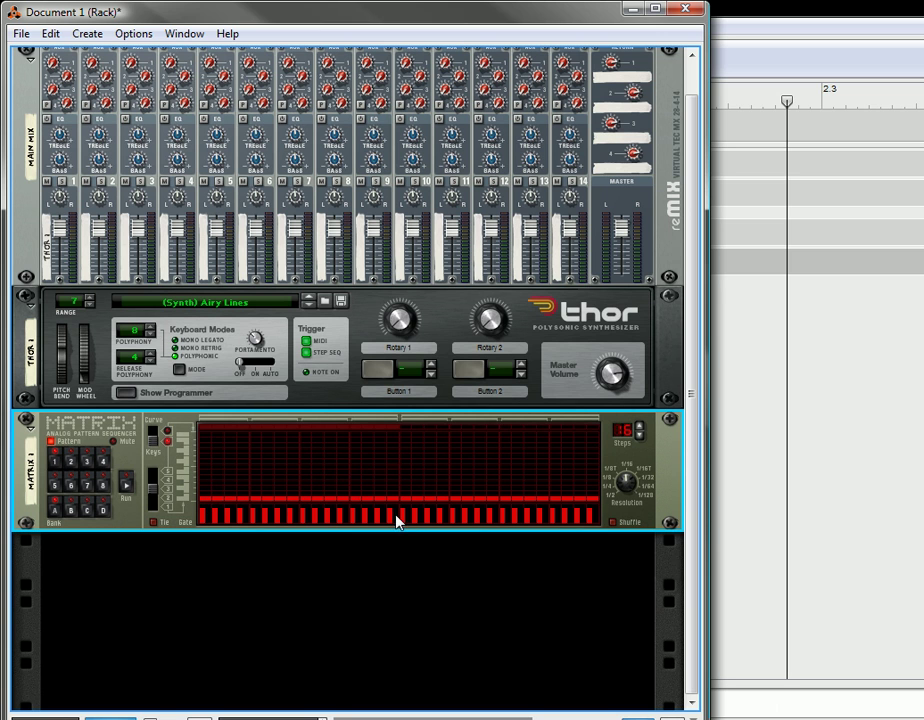
Flatten the descending pattern onto the bottom row too and bring up the Resolution knob's options.
{"action": "left_click", "coordinate": [72, 462]}
{"action": "mouse_move", "coordinate": [208, 510]}
{"action": "left_mouse_down"}
{"action": "mouse_move", "coordinate": [351, 526]}
{"action": "mouse_move", "coordinate": [233, 501]}
{"action": "mouse_move", "coordinate": [206, 509]}
{"action": "mouse_move", "coordinate": [262, 501]}
{"action": "mouse_move", "coordinate": [388, 532]}
{"action": "left_mouse_up"}
{"action": "right_click", "coordinate": [626, 484]}
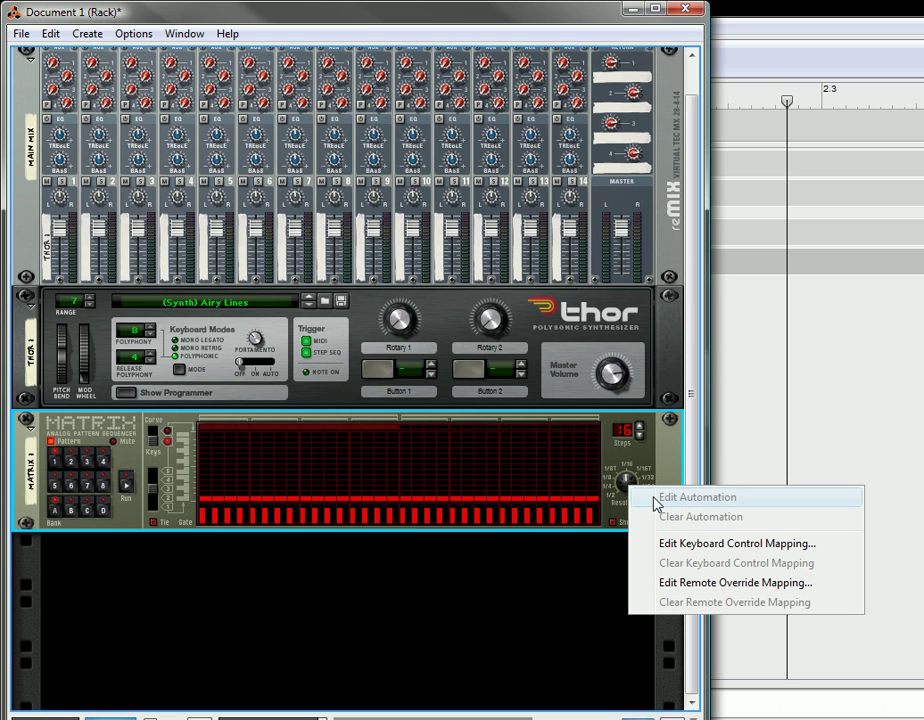
Paint a stepping melody across the first Matrix steps and audition it.
{"action": "left_click", "coordinate": [633, 487]}
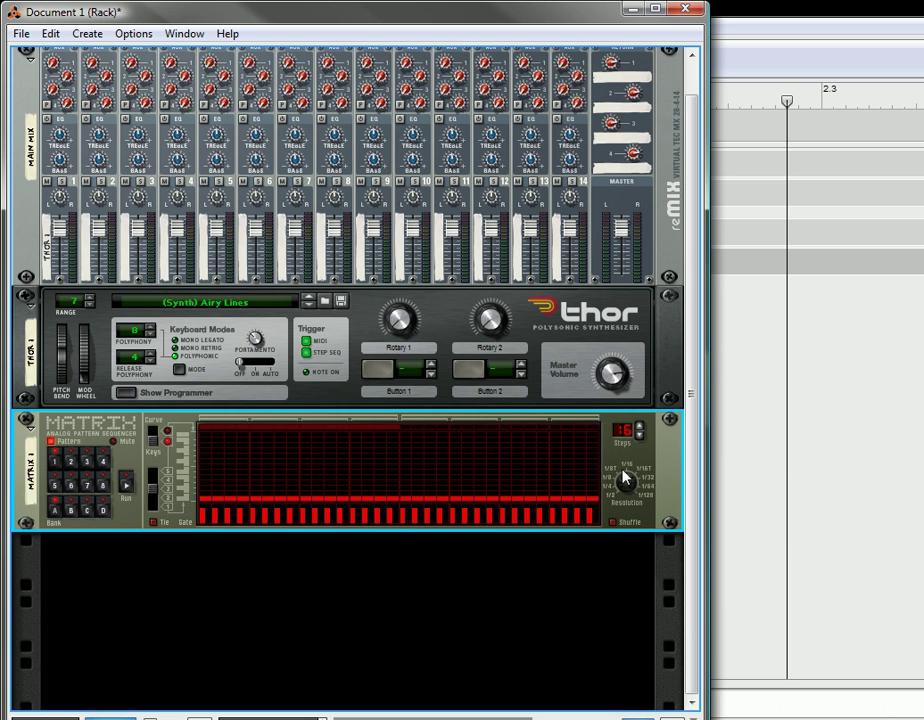
{"action": "right_click", "coordinate": [93, 443]}
{"action": "left_click", "coordinate": [293, 483]}
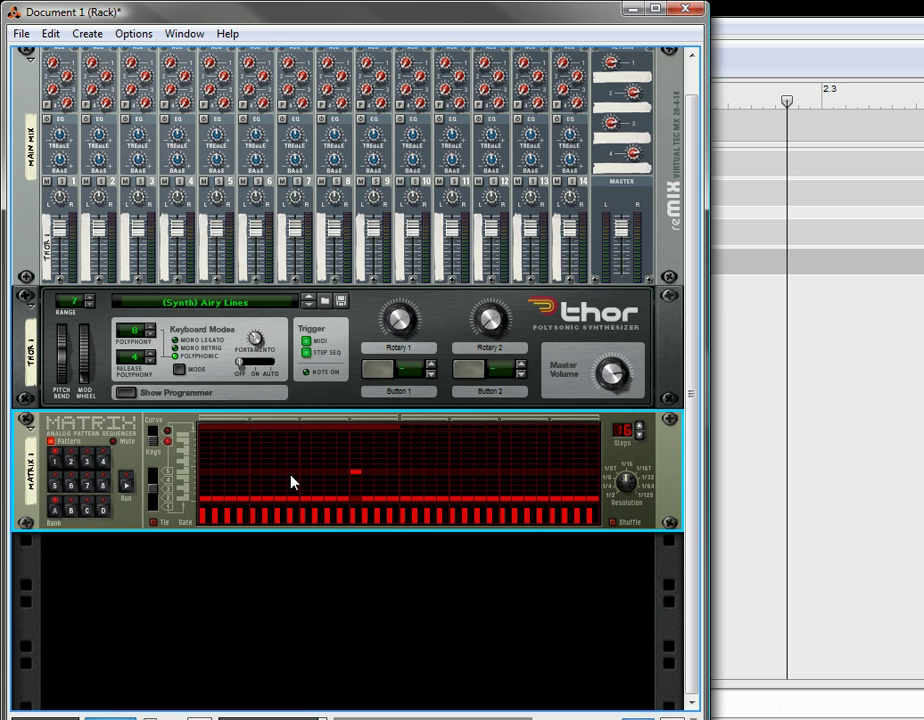
{"action": "mouse_move", "coordinate": [201, 467]}
{"action": "left_mouse_down"}
{"action": "mouse_move", "coordinate": [232, 469]}
{"action": "mouse_move", "coordinate": [266, 487]}
{"action": "mouse_move", "coordinate": [310, 480]}
{"action": "mouse_move", "coordinate": [348, 457]}
{"action": "left_mouse_up"}
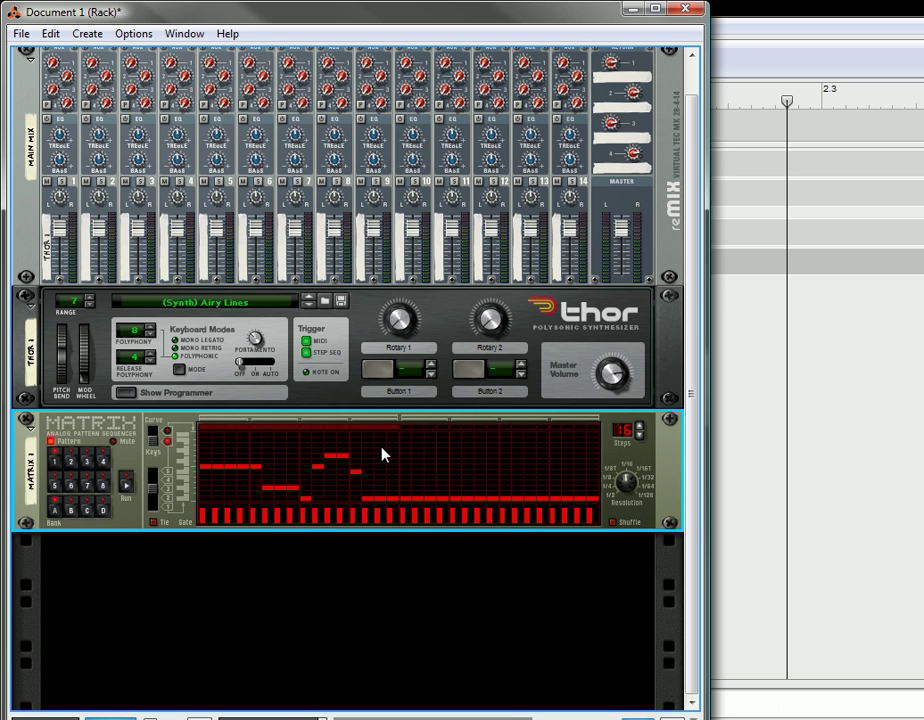
{"action": "left_click", "coordinate": [127, 484]}
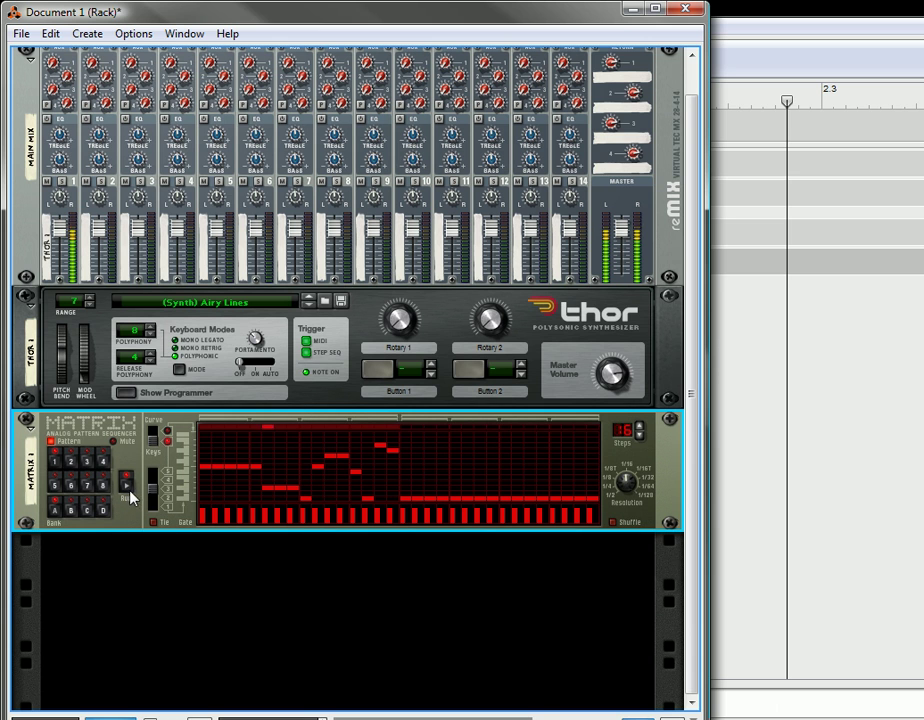
{"action": "left_click", "coordinate": [127, 484]}
Apply Alter Pattern to the Matrix pattern and audition the result.
{"action": "right_click", "coordinate": [88, 436]}
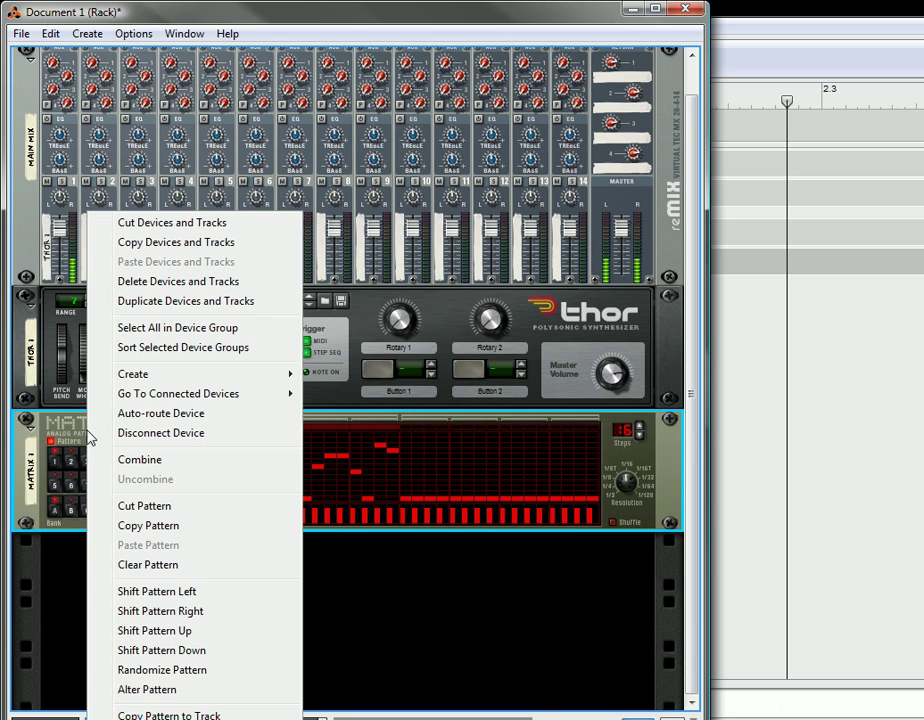
{"action": "left_click", "coordinate": [158, 689]}
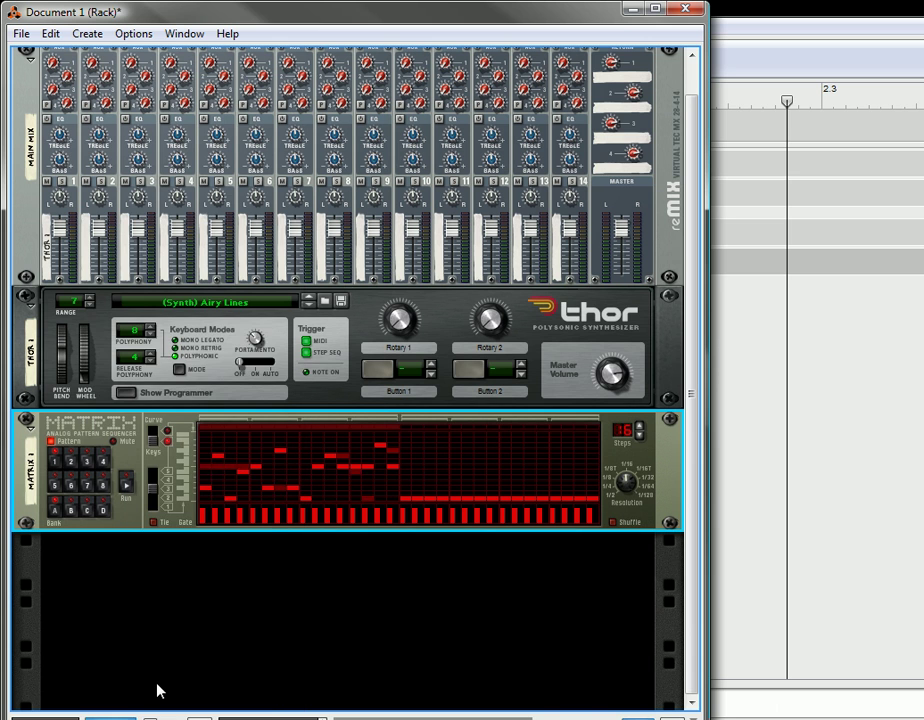
{"action": "left_click", "coordinate": [127, 490]}
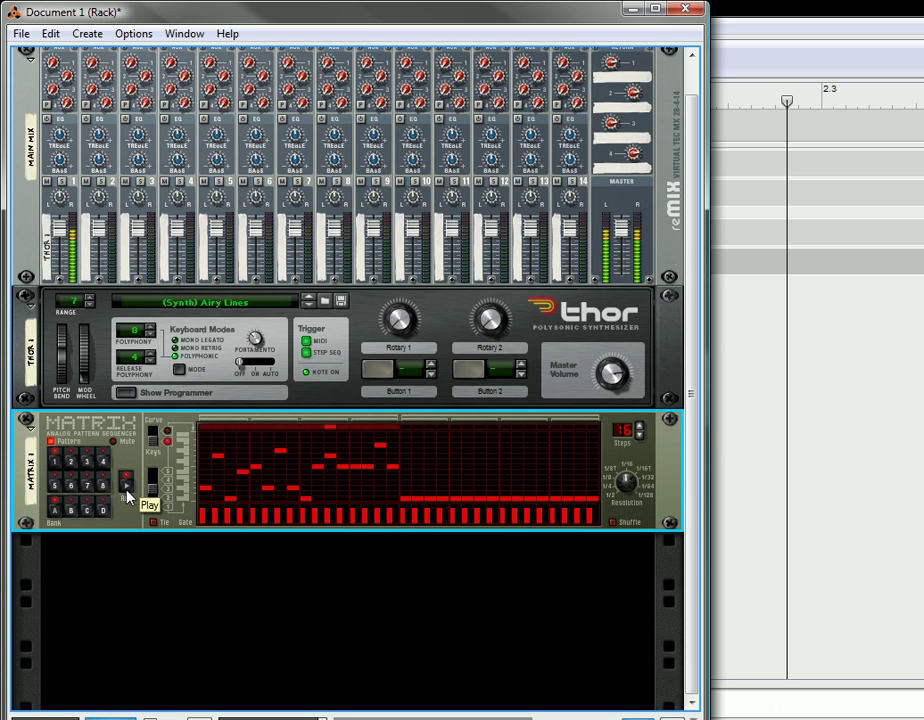
{"action": "left_click", "coordinate": [127, 490]}
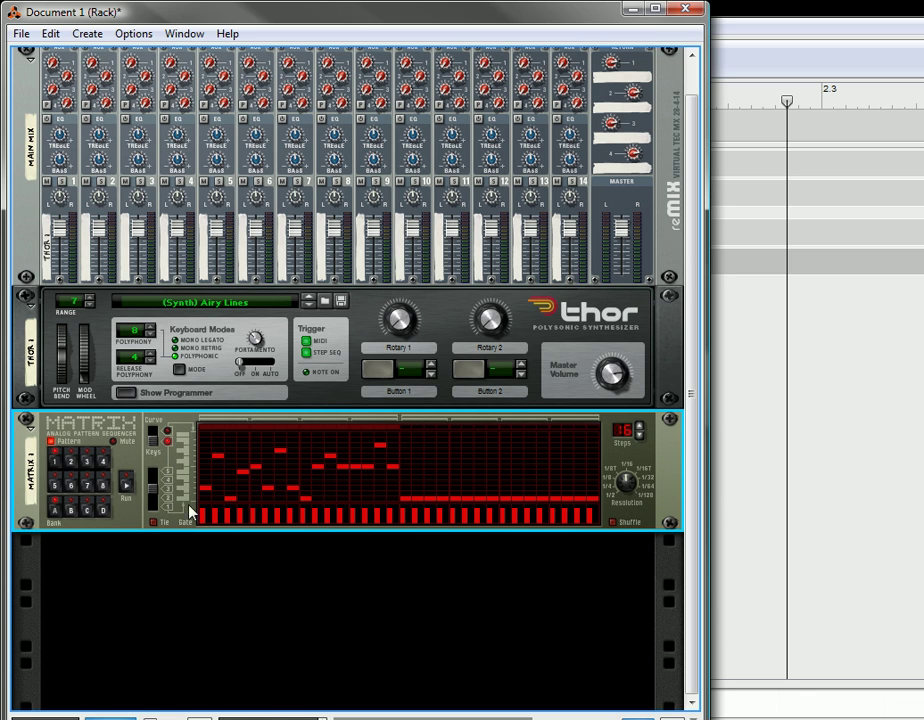
Copy the Matrix note pattern and paste it into pattern slots 2 and 3.
{"action": "right_click", "coordinate": [73, 443]}
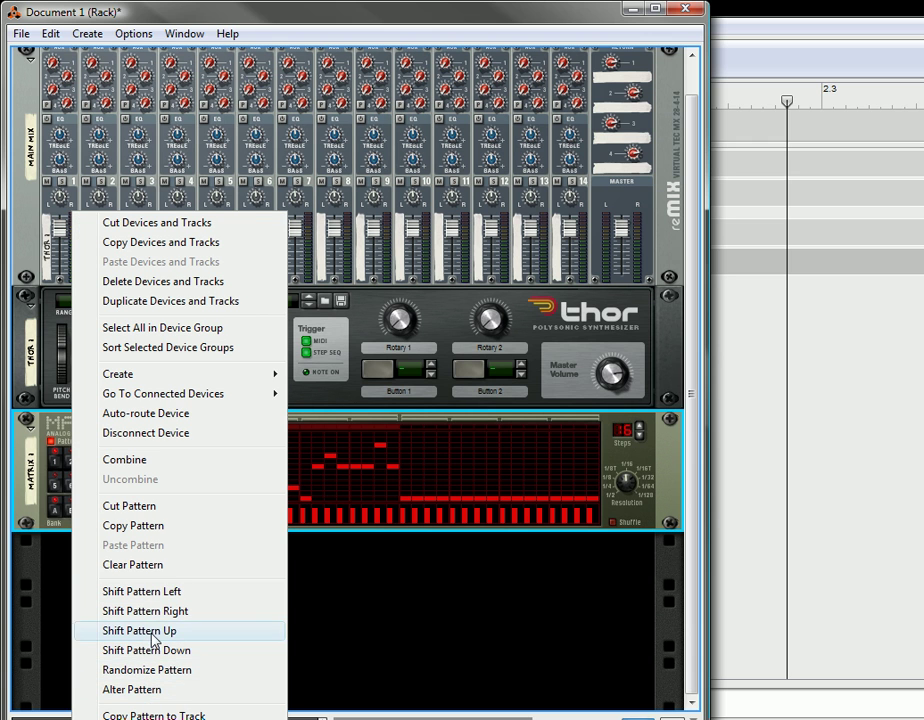
{"action": "left_click", "coordinate": [160, 526]}
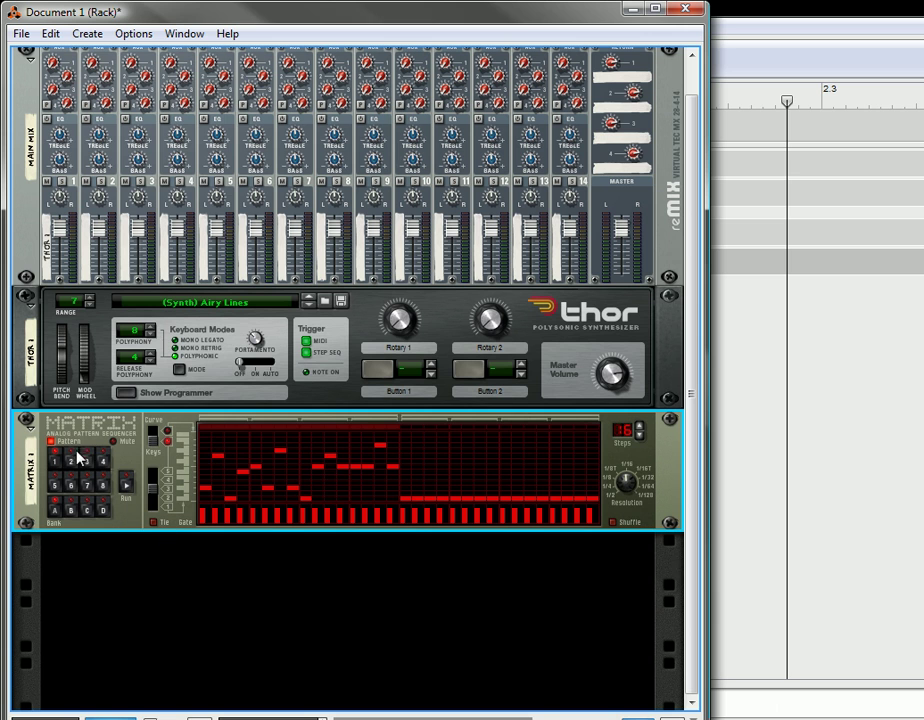
{"action": "left_click", "coordinate": [70, 457]}
{"action": "right_click", "coordinate": [70, 456]}
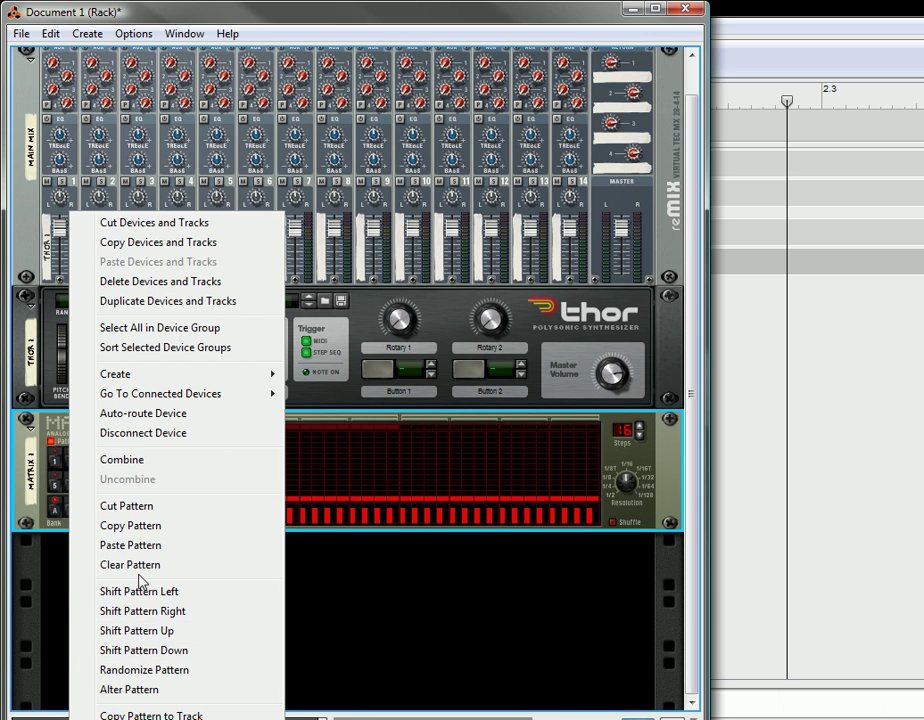
{"action": "left_click", "coordinate": [140, 545]}
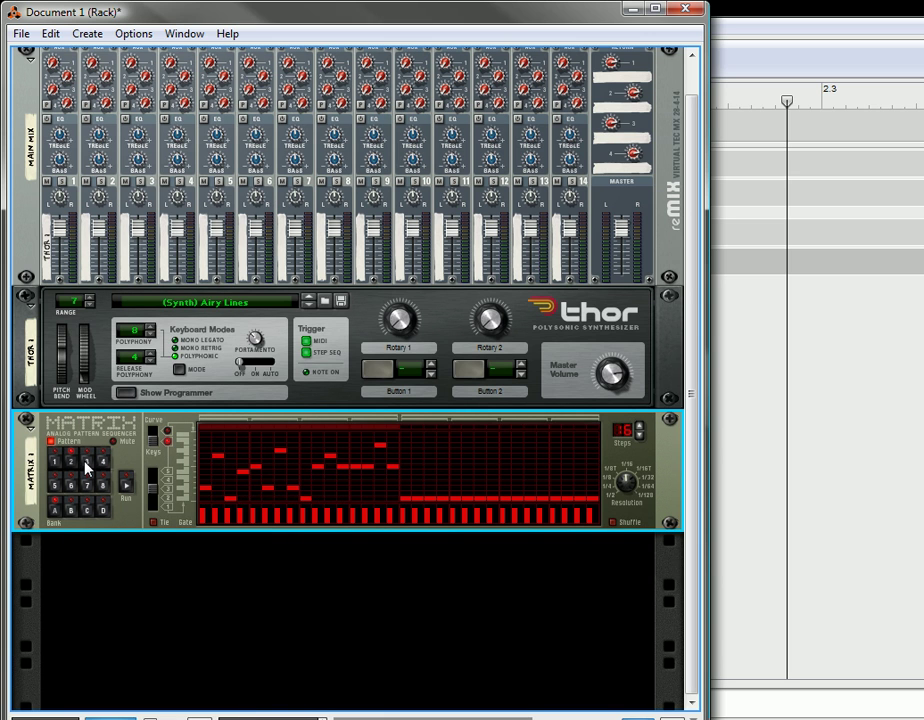
{"action": "left_click", "coordinate": [86, 464]}
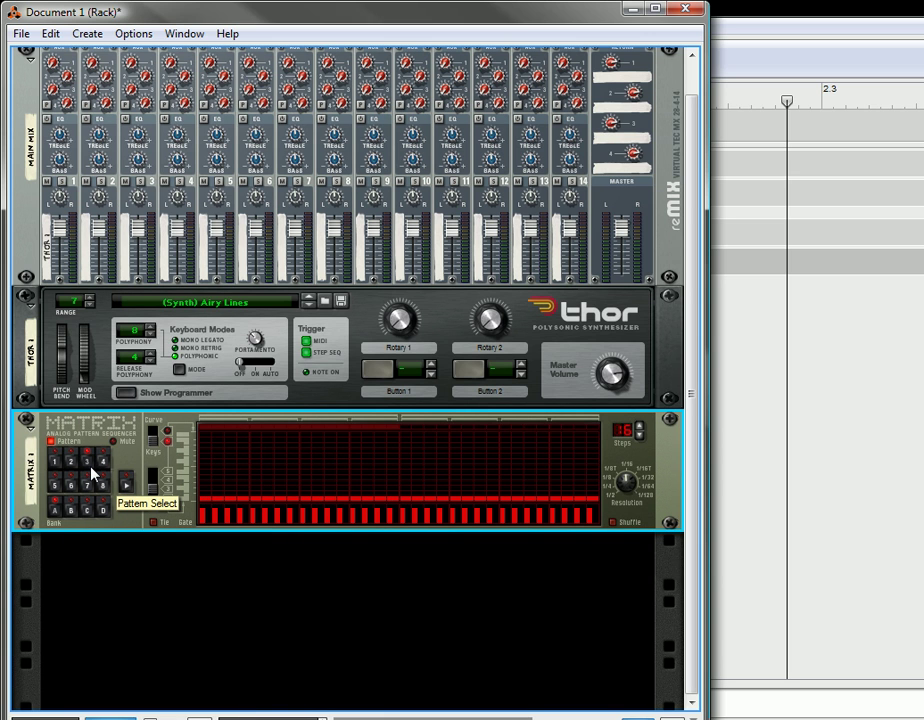
{"action": "left_click", "coordinate": [97, 468]}
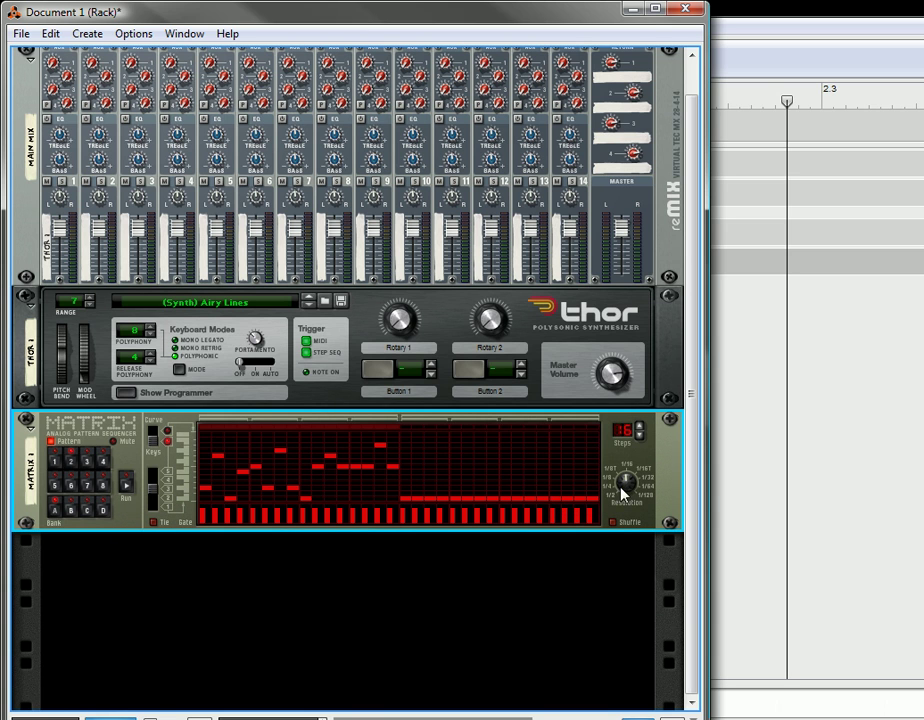
Set the duplicated patterns' resolutions to 1/4, 1/32 and 1/128, then open pattern selection options.
{"action": "left_click_drag", "start_coordinate": [624, 488], "coordinate": [632, 510]}
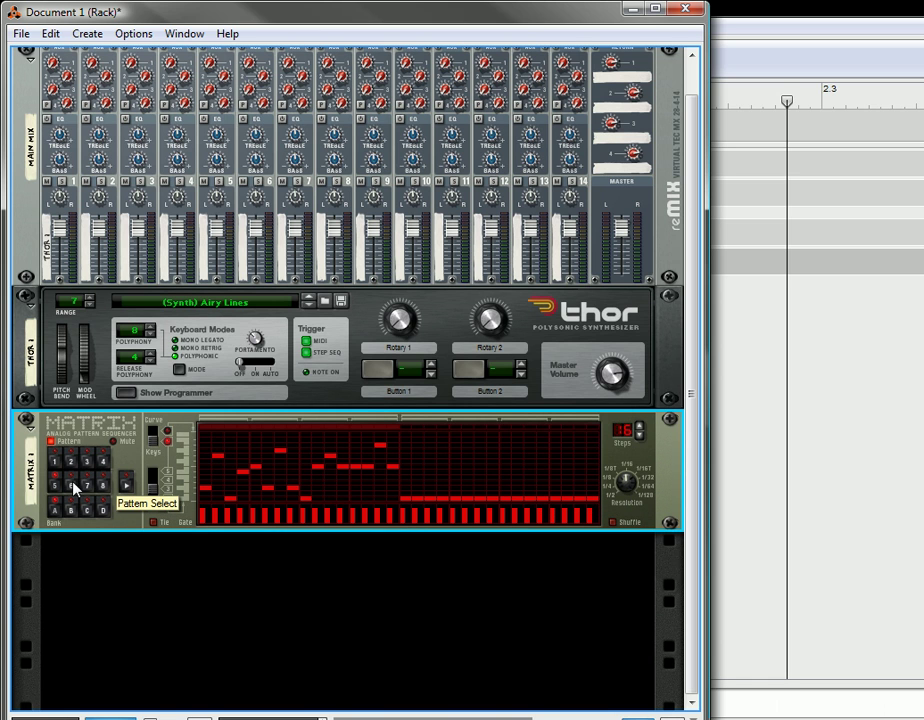
{"action": "left_click_drag", "start_coordinate": [638, 488], "coordinate": [636, 491]}
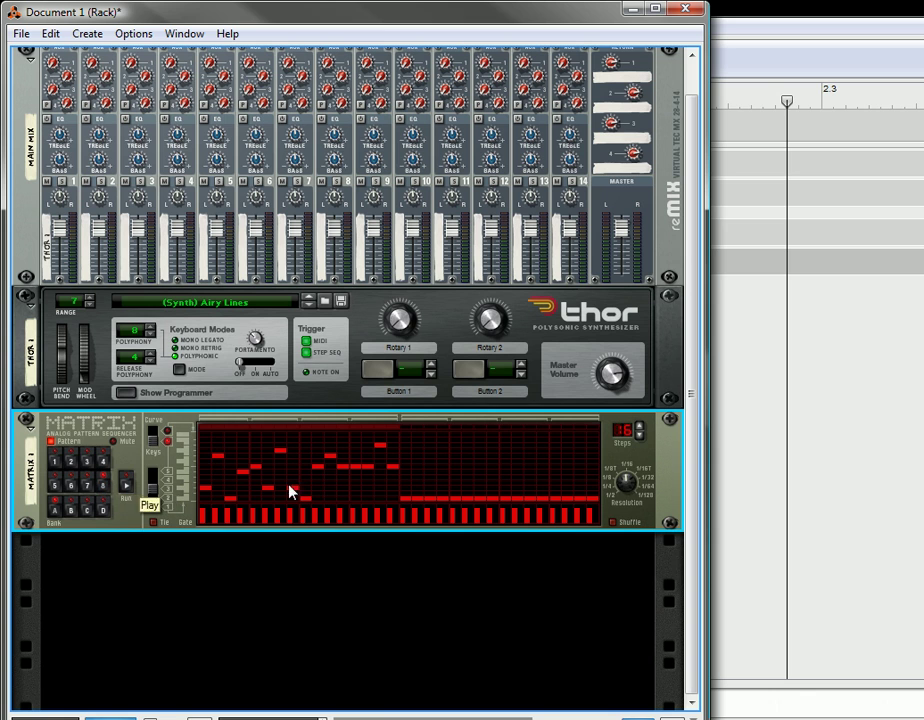
{"action": "mouse_move", "coordinate": [625, 483]}
{"action": "left_mouse_down"}
{"action": "mouse_move", "coordinate": [636, 470]}
{"action": "mouse_move", "coordinate": [625, 462]}
{"action": "left_mouse_up"}
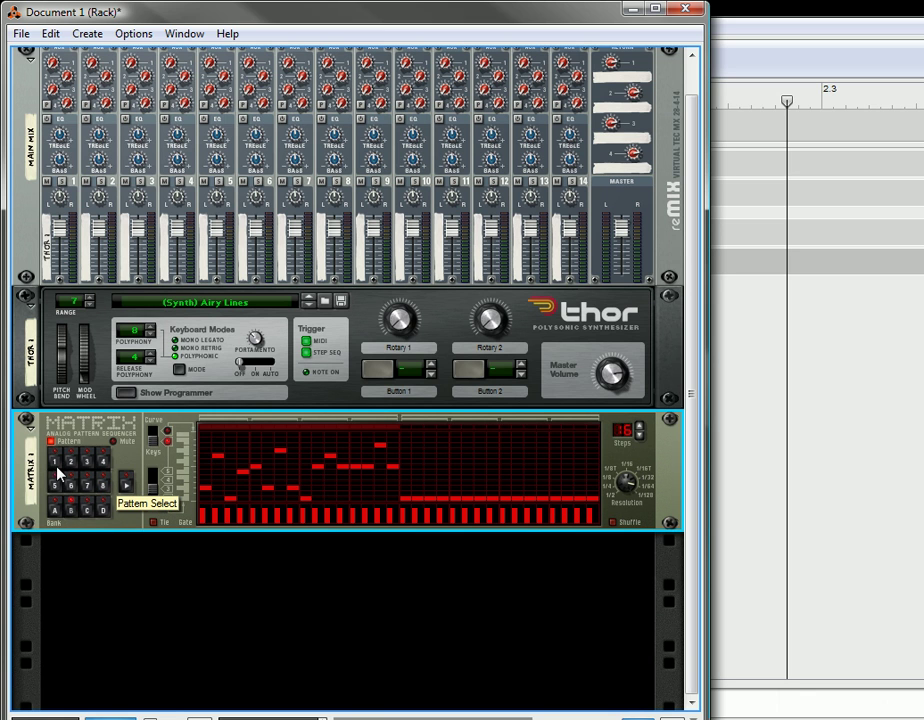
{"action": "left_click_drag", "start_coordinate": [629, 491], "coordinate": [639, 427]}
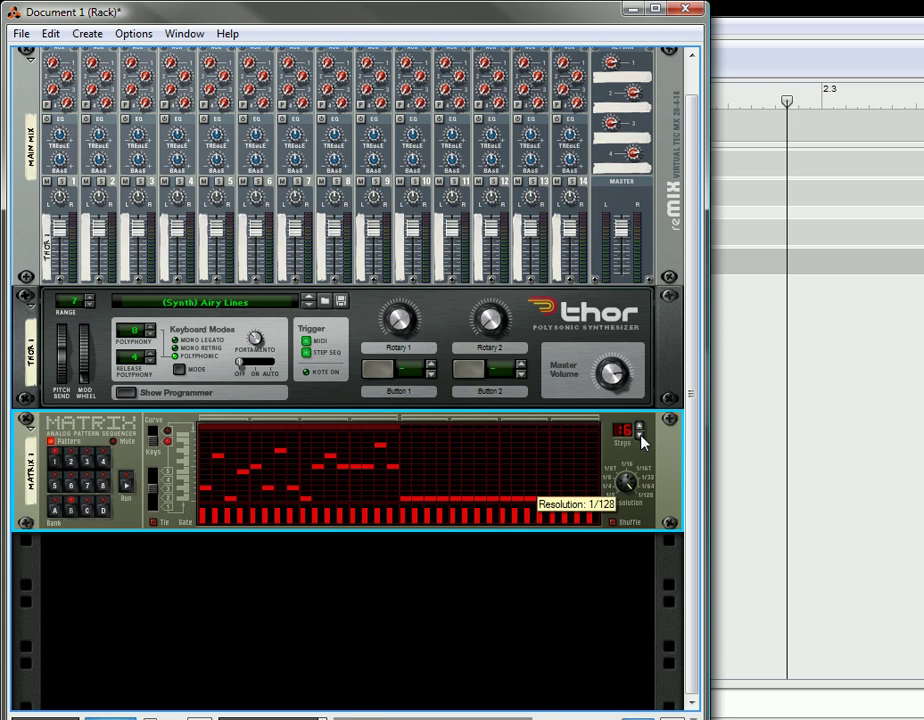
{"action": "right_click", "coordinate": [87, 466]}
Draw a one-bar A1 clip at bar 1 in the Pattern Select automation lane.
{"action": "left_click", "coordinate": [140, 478]}
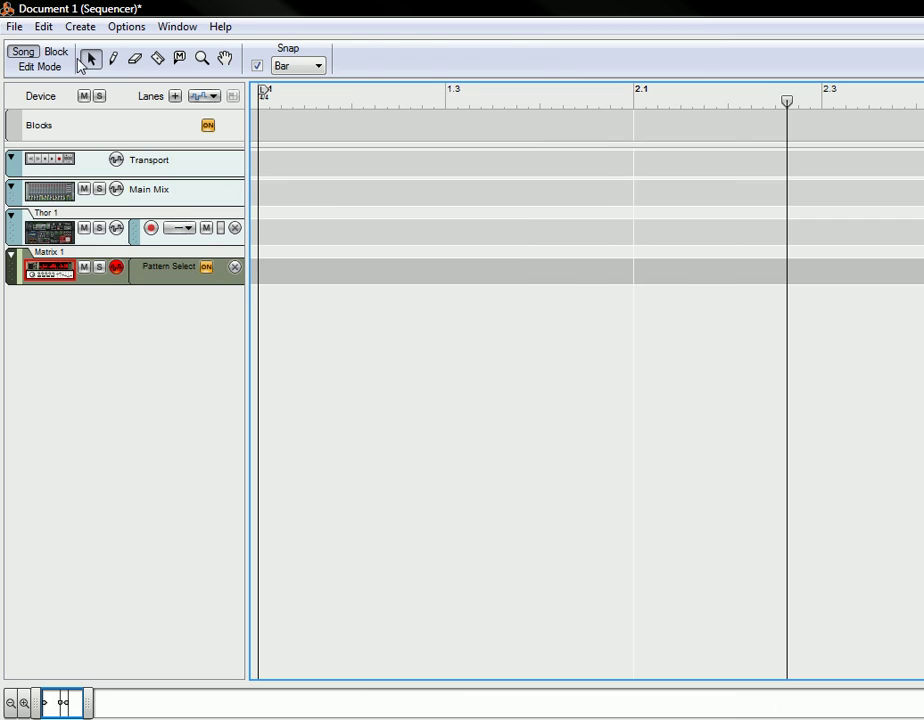
{"action": "left_click", "coordinate": [112, 58]}
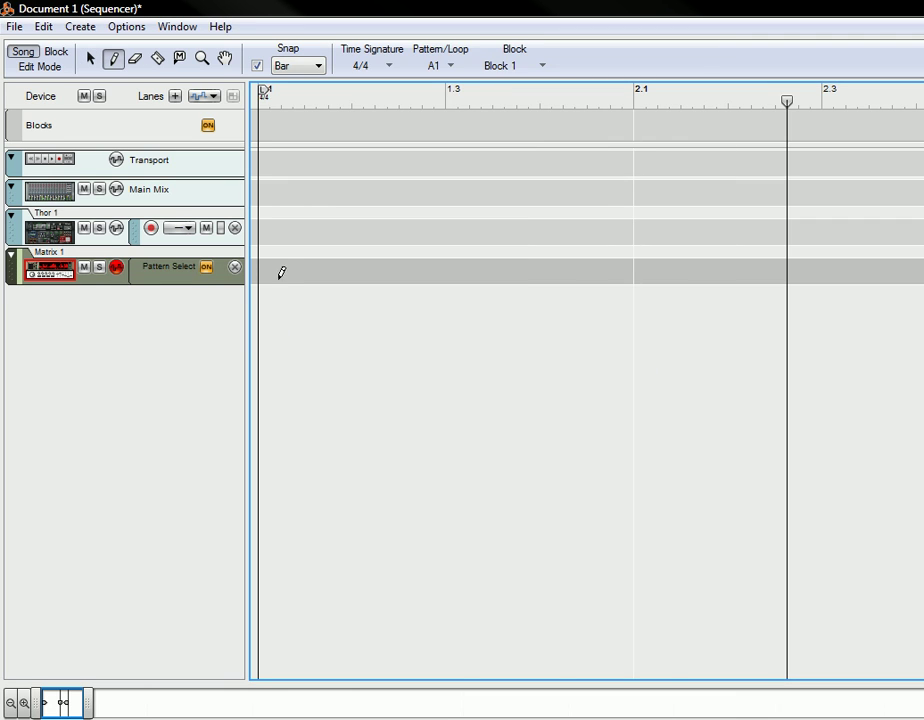
{"action": "left_click", "coordinate": [308, 265]}
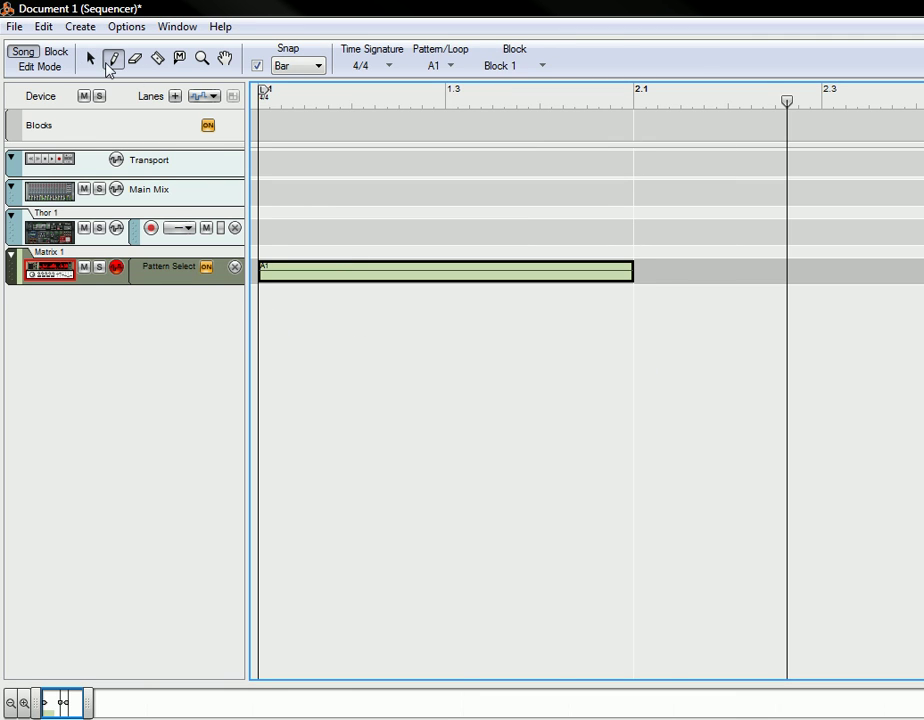
{"action": "left_click", "coordinate": [90, 59]}
Copy the A1 clip to bar 2, set it to pattern A2, and play from the start.
{"action": "left_click", "coordinate": [264, 270]}
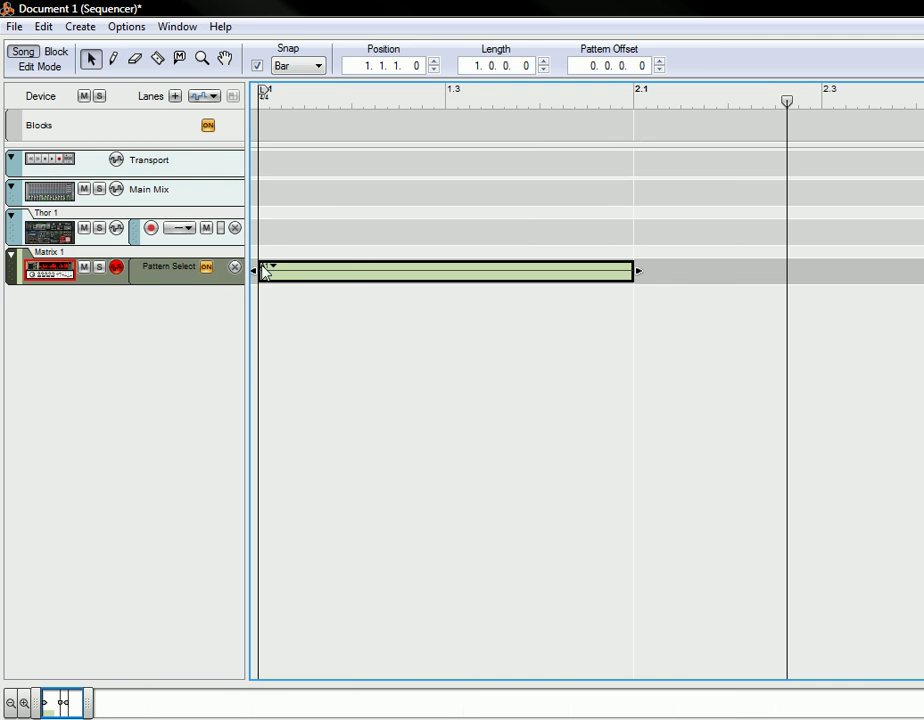
{"action": "left_click_drag", "start_coordinate": [588, 274], "coordinate": [654, 268]}
{"action": "left_click", "coordinate": [649, 268]}
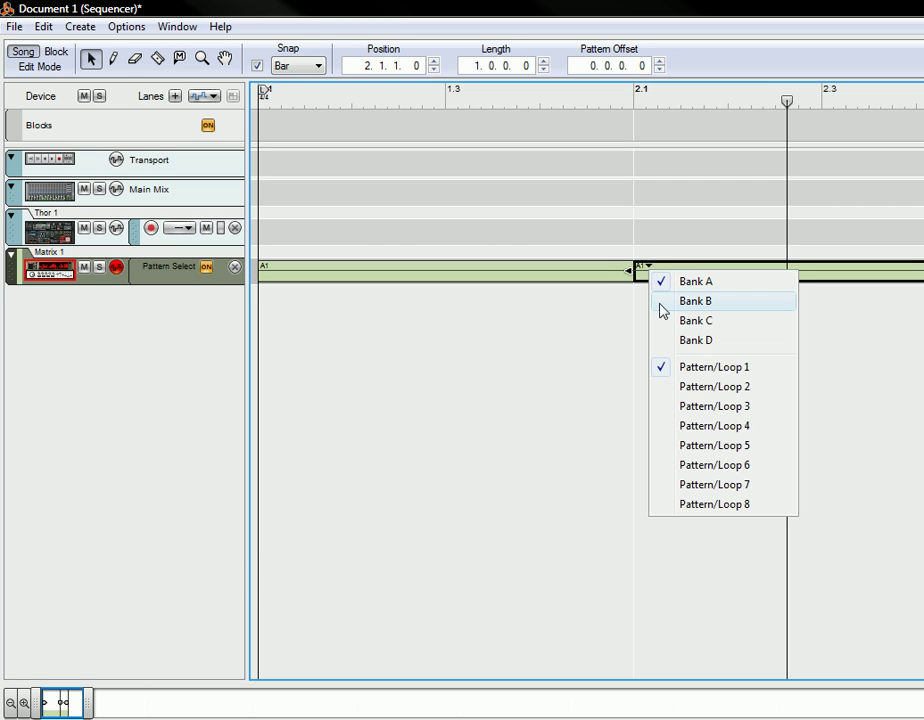
{"action": "left_click", "coordinate": [706, 387]}
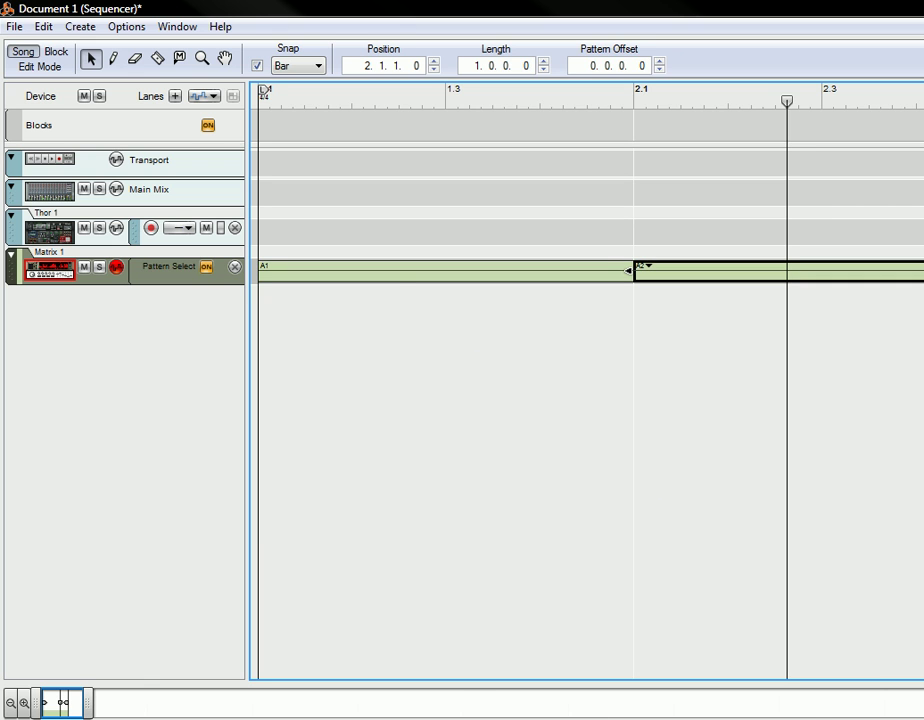
{"action": "key", "text": "Home"}
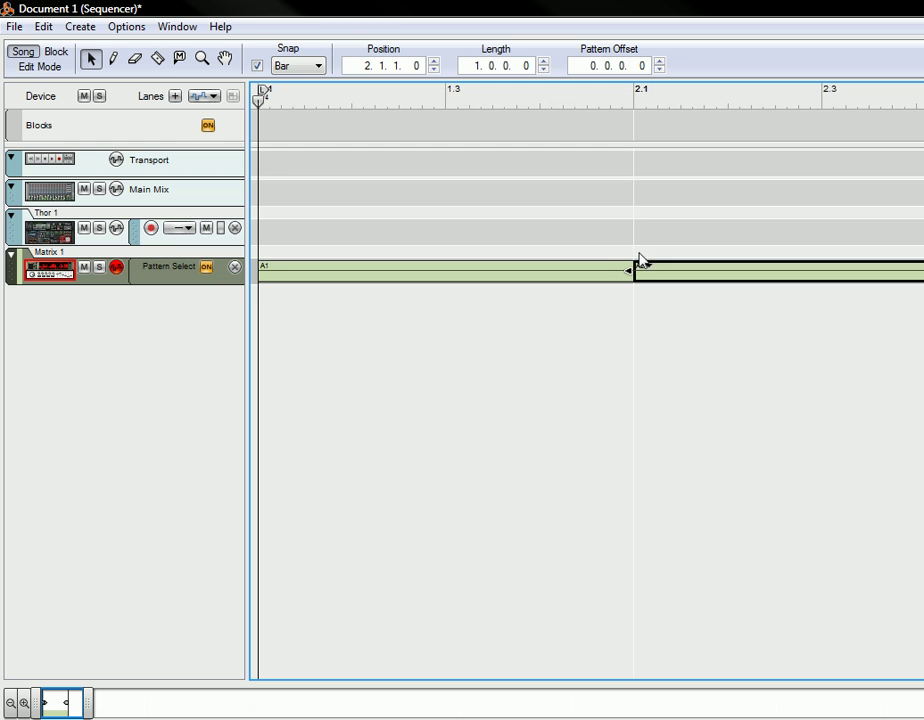
{"action": "key", "text": "space"}
Clear the Matrix pattern automation and combine Thor with the Matrix into a Combinator.
{"action": "key", "text": "alt+Tab"}
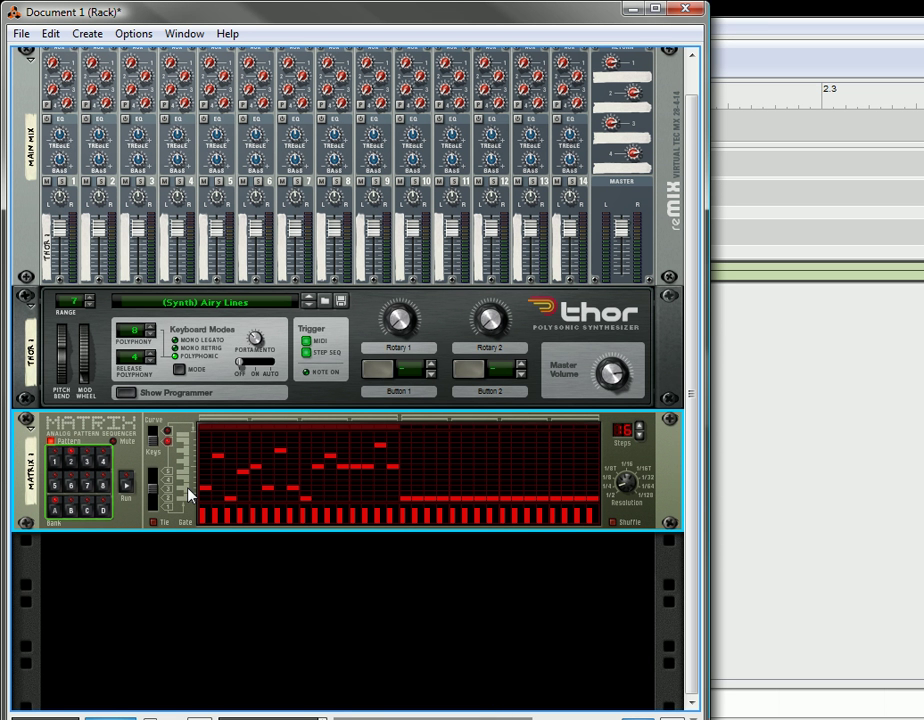
{"action": "right_click", "coordinate": [93, 462]}
{"action": "left_click", "coordinate": [117, 488]}
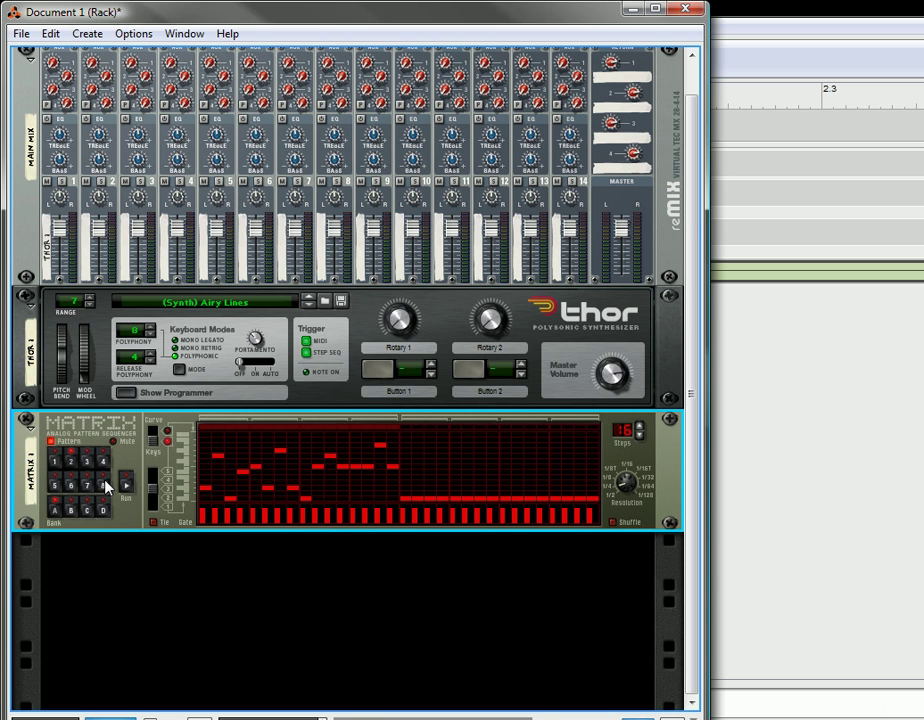
{"action": "left_click", "coordinate": [96, 395], "text": "shift"}
{"action": "right_click", "coordinate": [96, 395]}
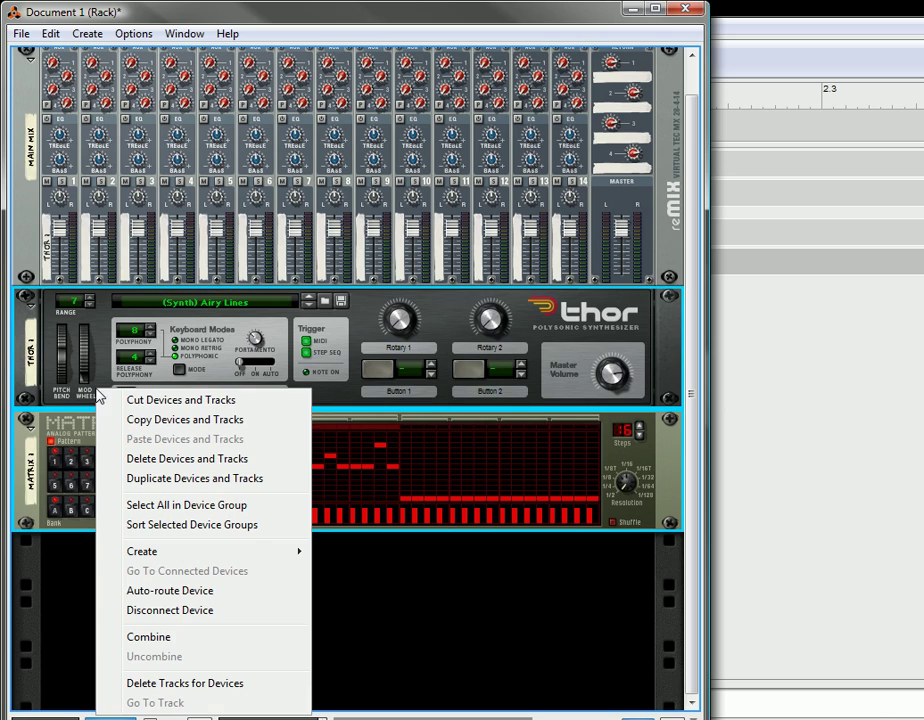
{"action": "left_click", "coordinate": [190, 636]}
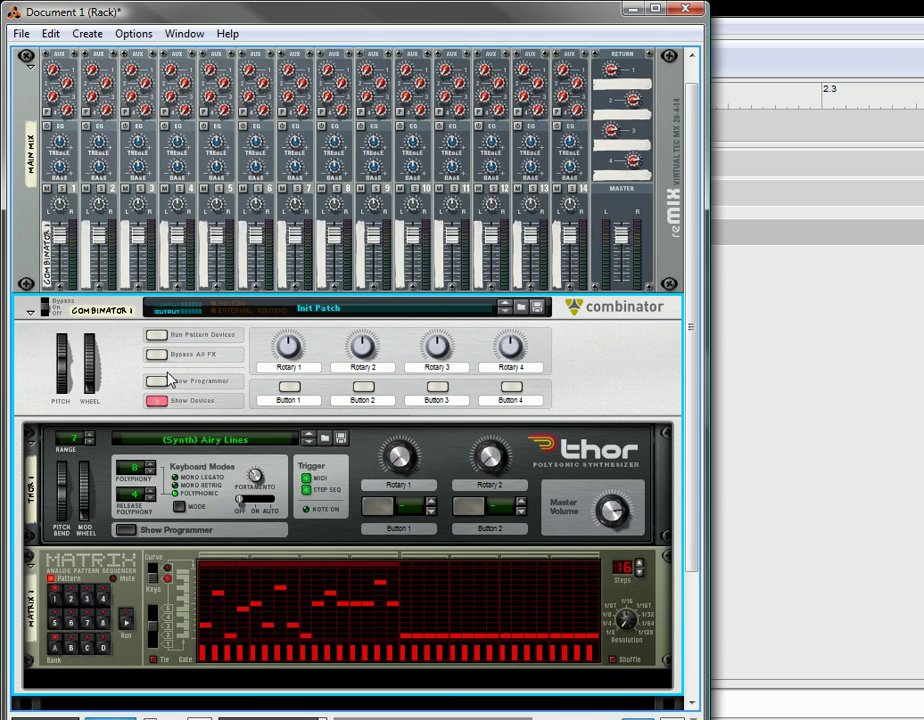
In the Combinator programmer, route Rotary 1 to Matrix 1's Pattern Select.
{"action": "left_click", "coordinate": [156, 380]}
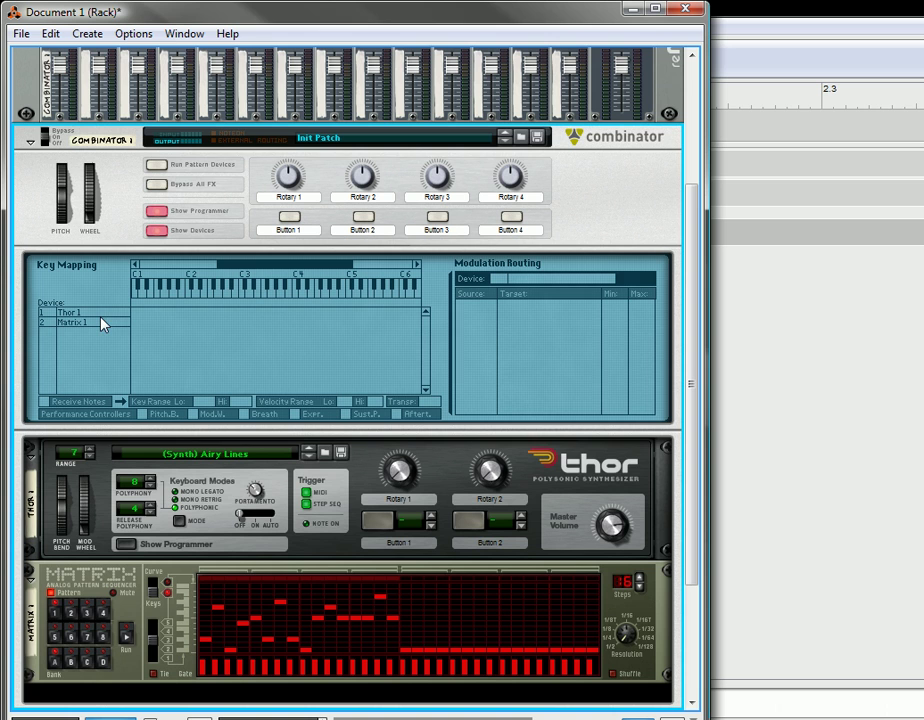
{"action": "left_click", "coordinate": [100, 322]}
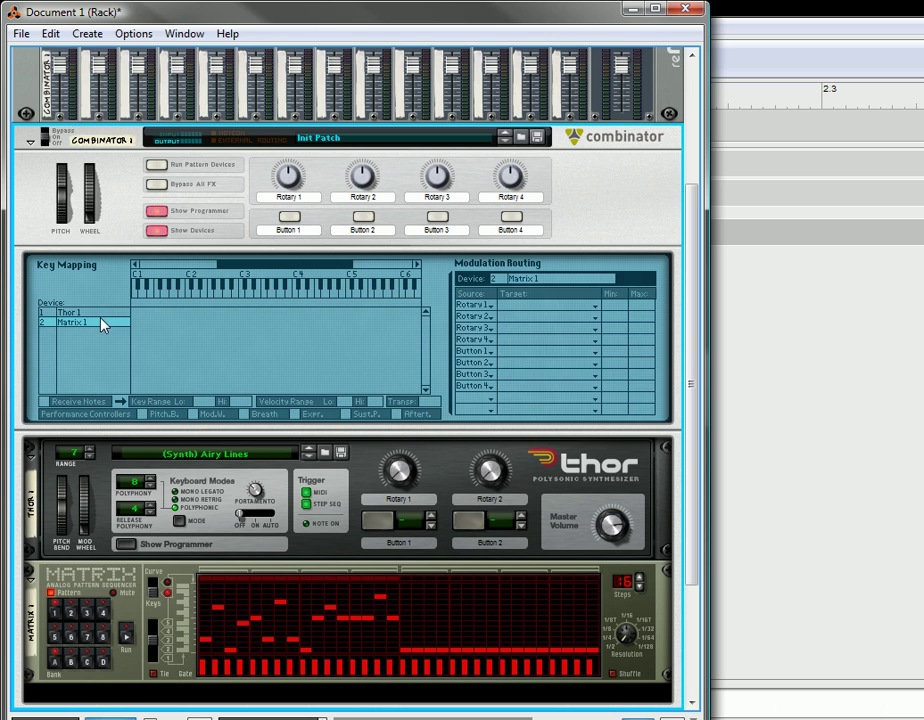
{"action": "left_click", "coordinate": [505, 312]}
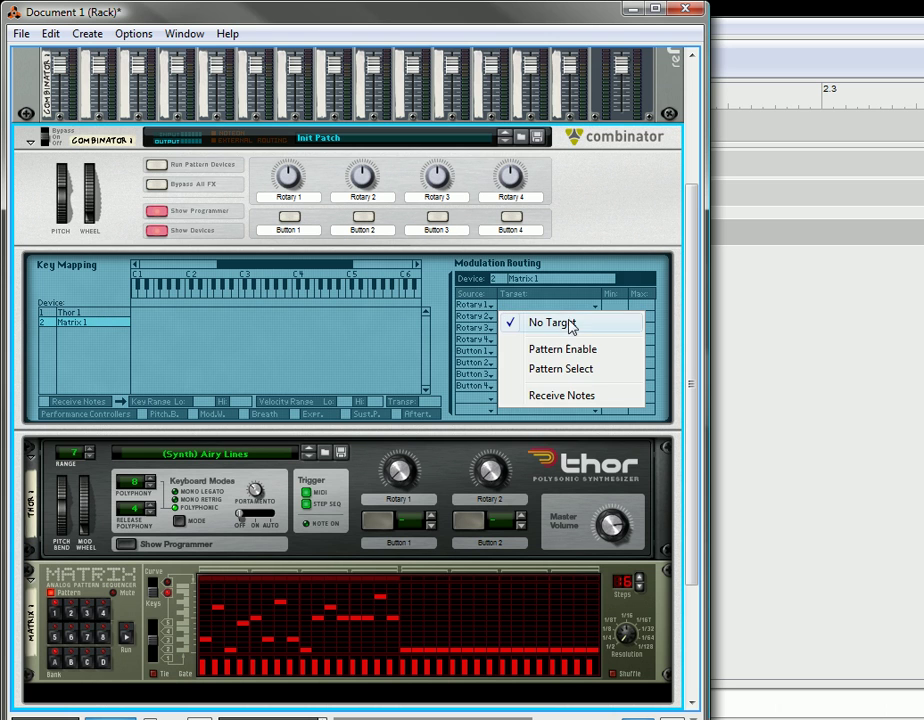
{"action": "left_click", "coordinate": [587, 370]}
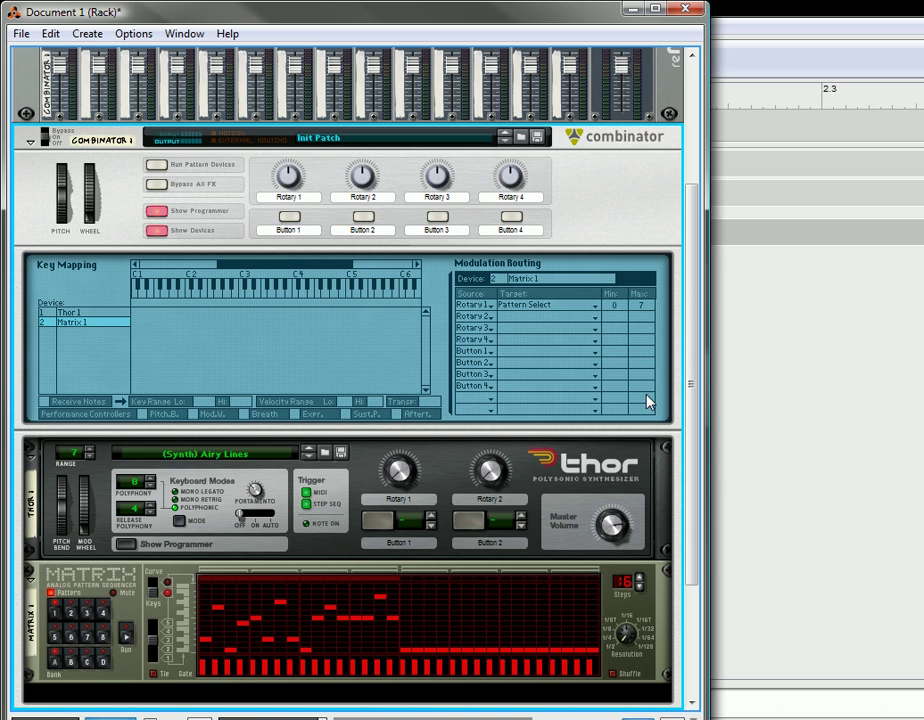
Set Rotary 1's Pattern Select maximum to 8, then turn Rotary 1 to switch patterns during playback.
{"action": "left_click_drag", "start_coordinate": [646, 402], "coordinate": [647, 400]}
{"action": "left_click_drag", "start_coordinate": [288, 176], "coordinate": [313, 127]}
{"action": "key", "text": "space"}
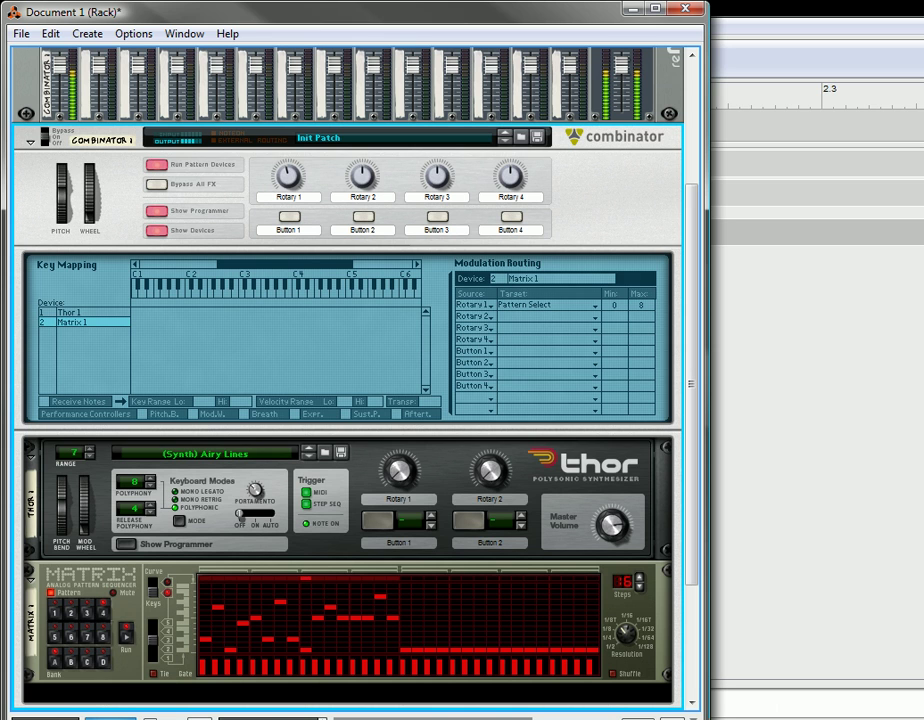
{"action": "left_click_drag", "start_coordinate": [287, 180], "coordinate": [323, 204]}
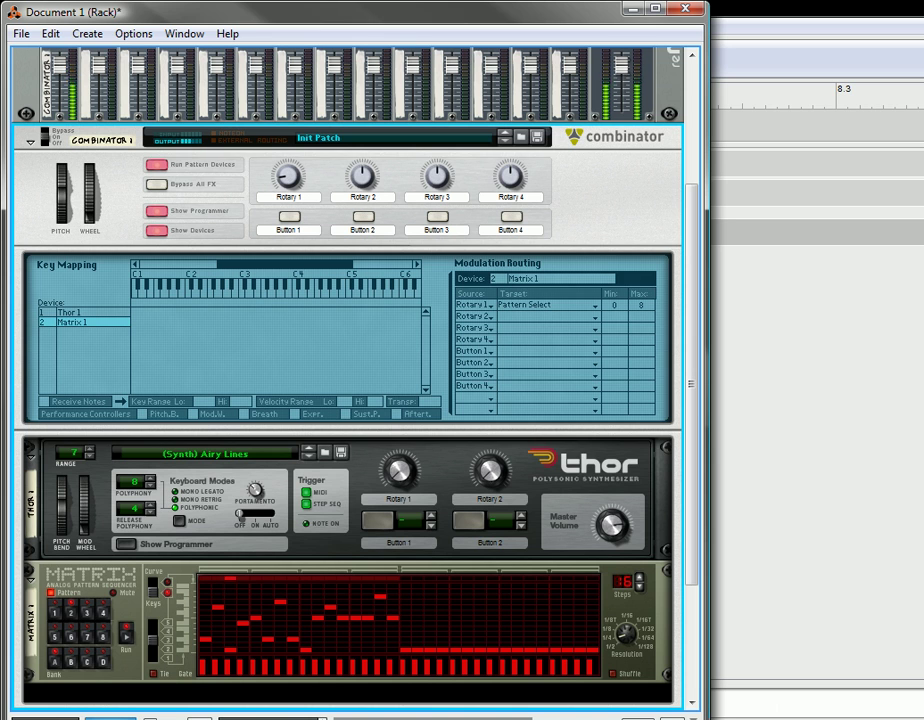
{"action": "key", "text": "space"}
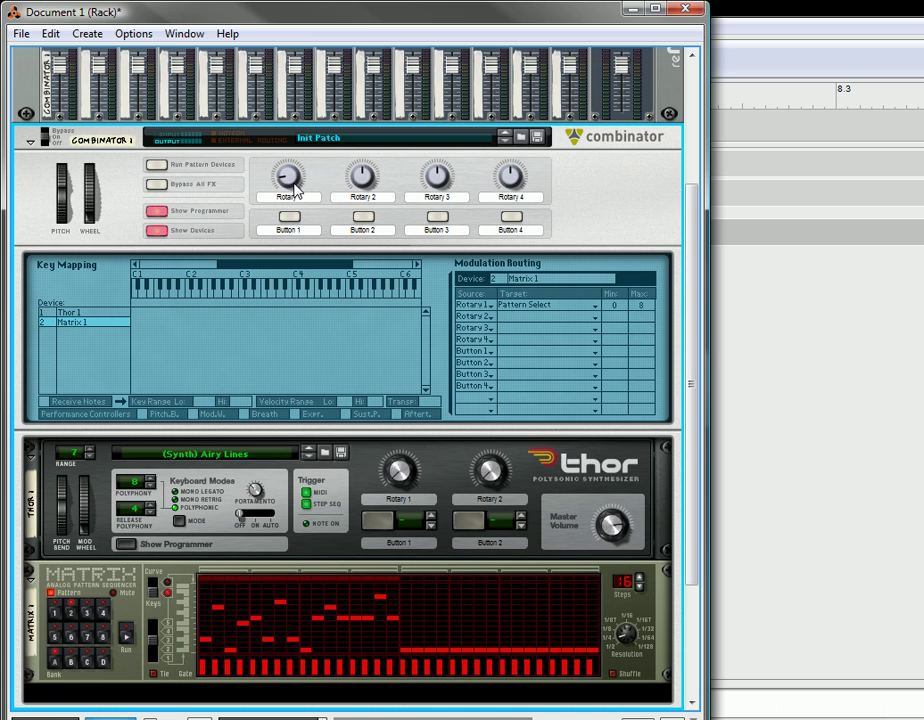
{"action": "mouse_move", "coordinate": [296, 189]}
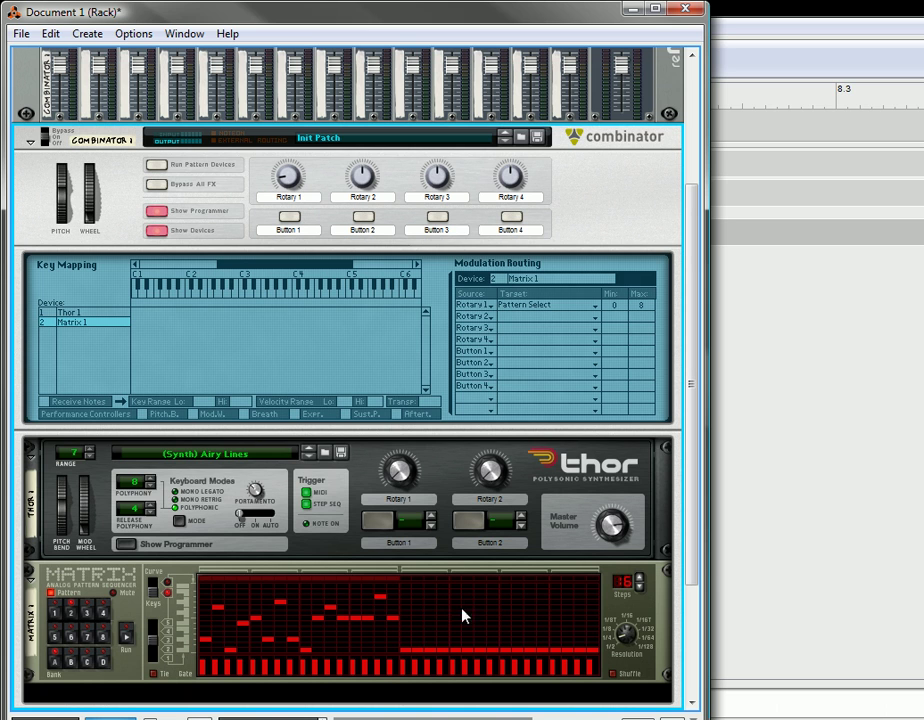